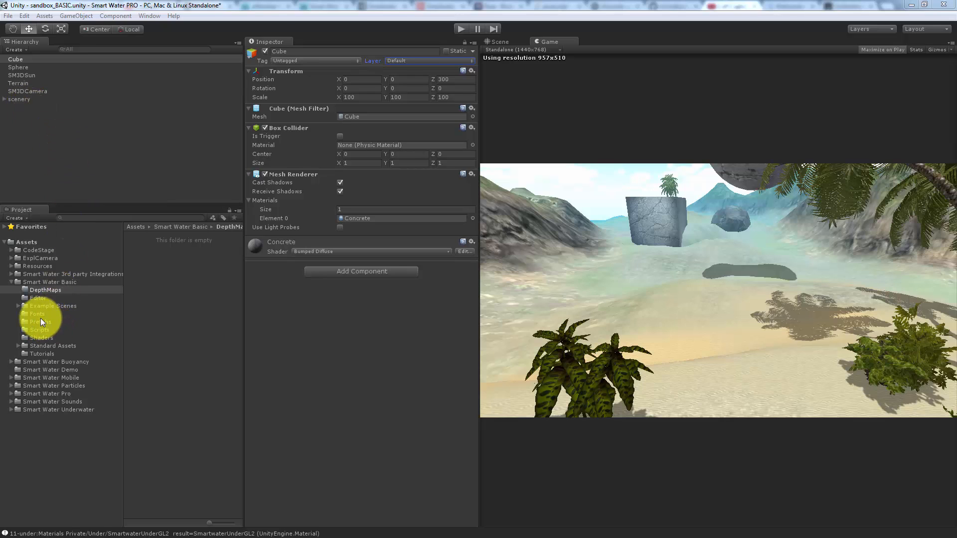
Step: Add the SmartWater-BASIC-for-starting prefab from the Smart Water Basic Sandbox example folder to the scene
left_click(48, 281)
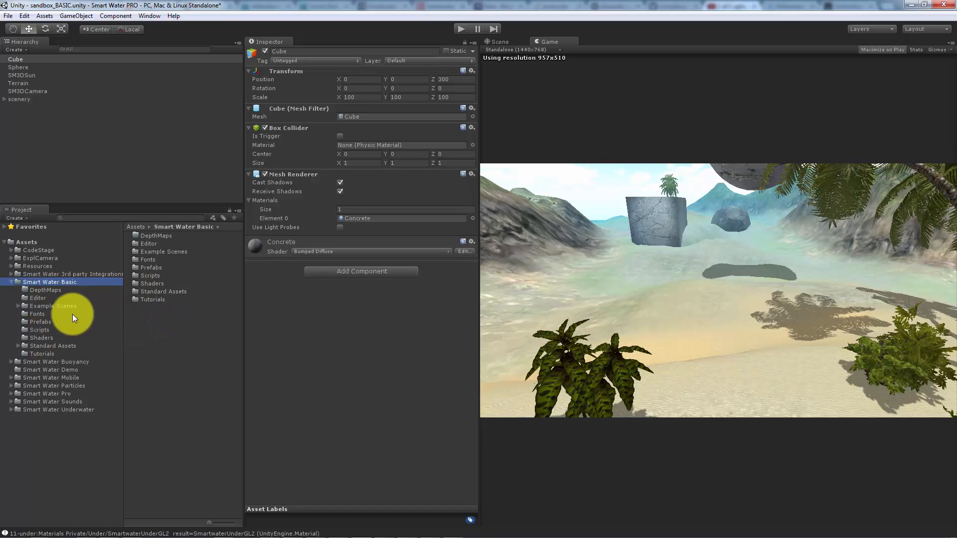
left_click(18, 306)
left_click(42, 322)
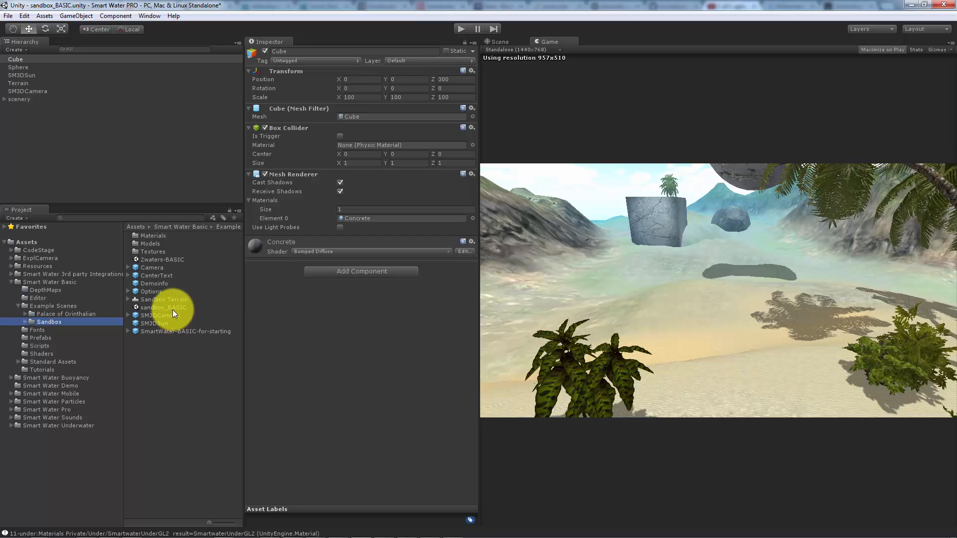
left_click(171, 307)
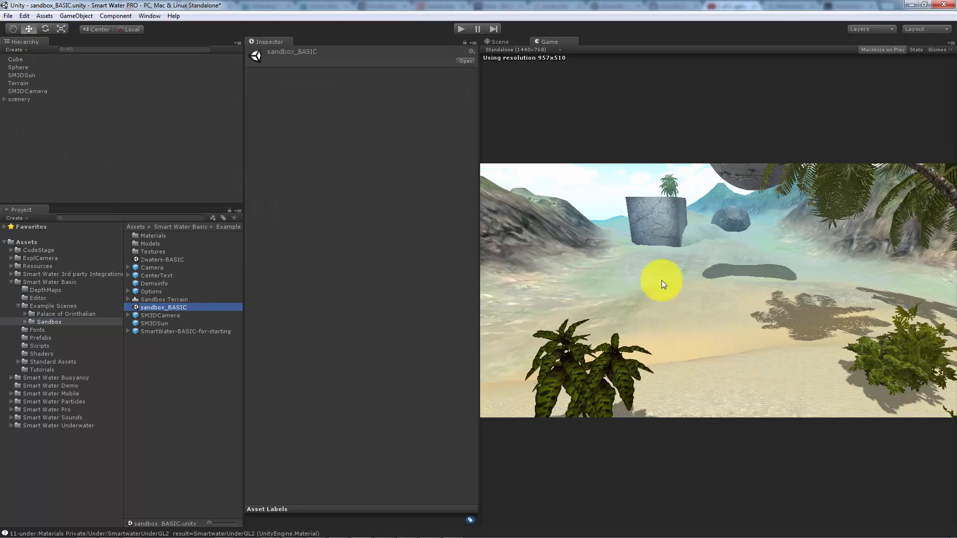
left_click(205, 331)
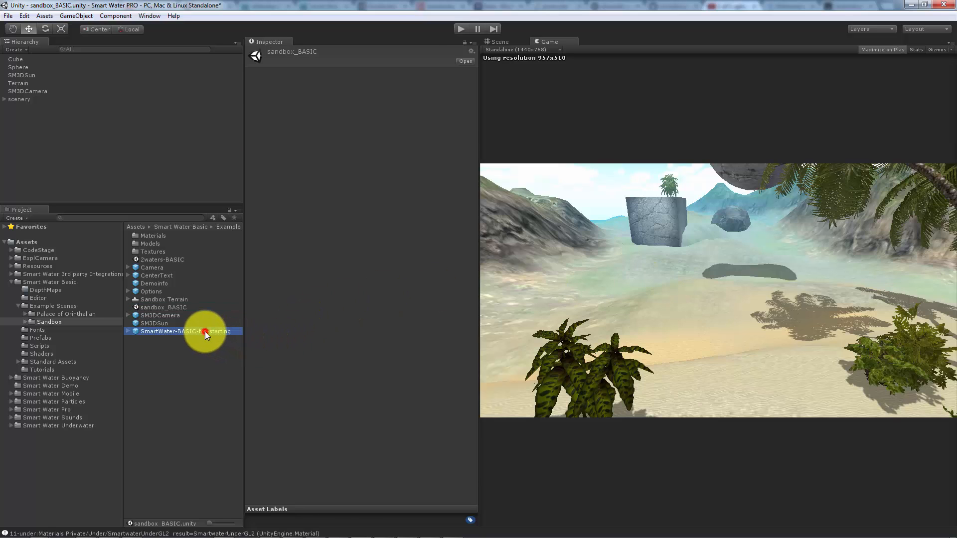
left_click_drag(191, 332, 44, 141)
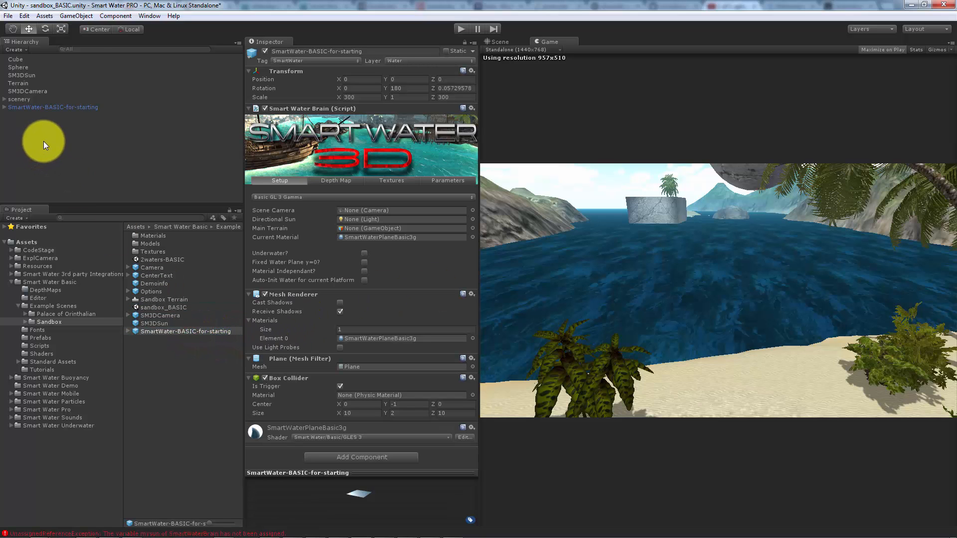
Step: Set the water prefab's depth map resolution to 128px (dirty) and select the SmartWater-BASIC-for-starting object in the scene
left_click(393, 181)
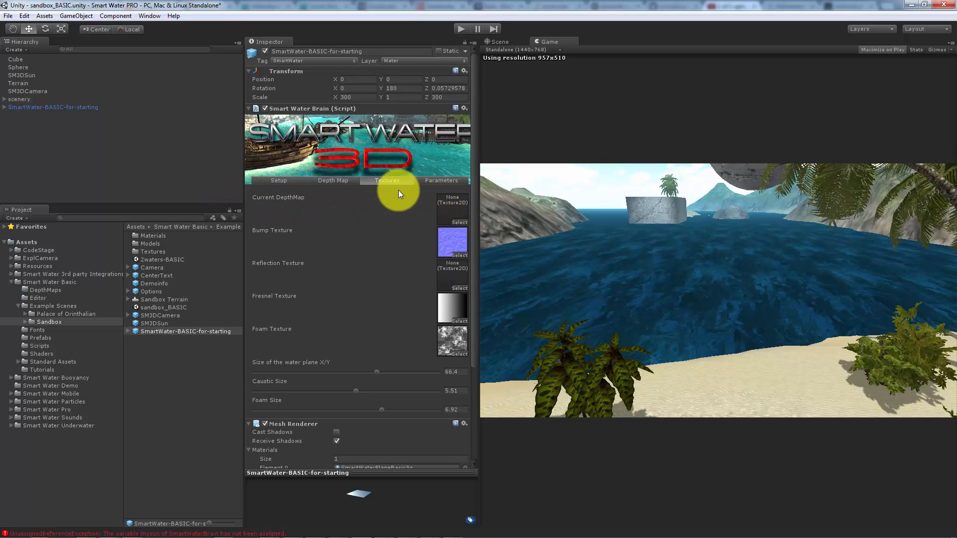
left_click(325, 181)
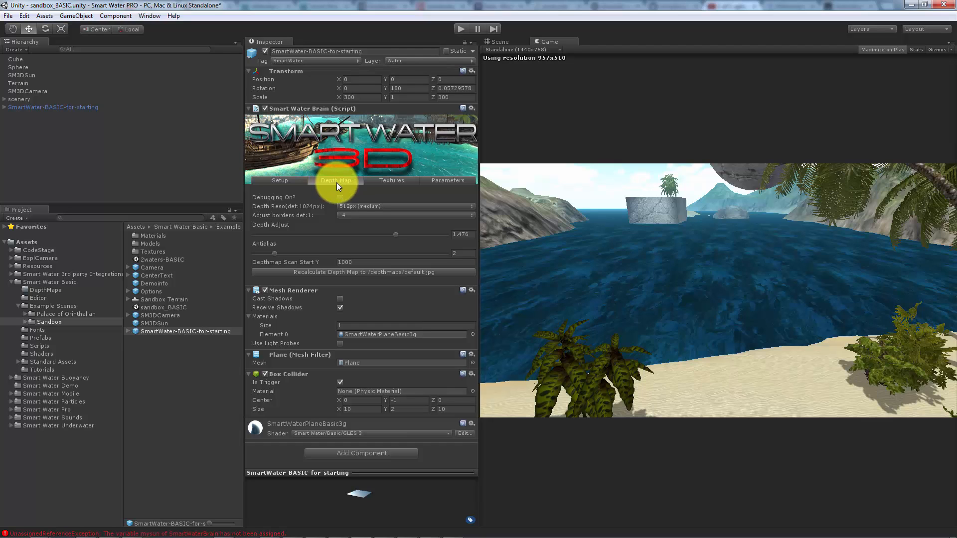
left_click(352, 205)
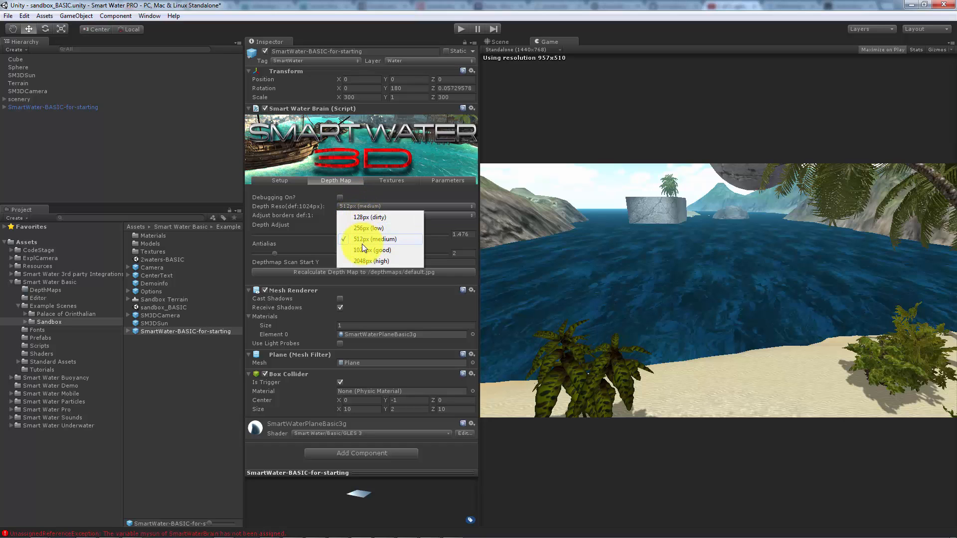
left_click(368, 219)
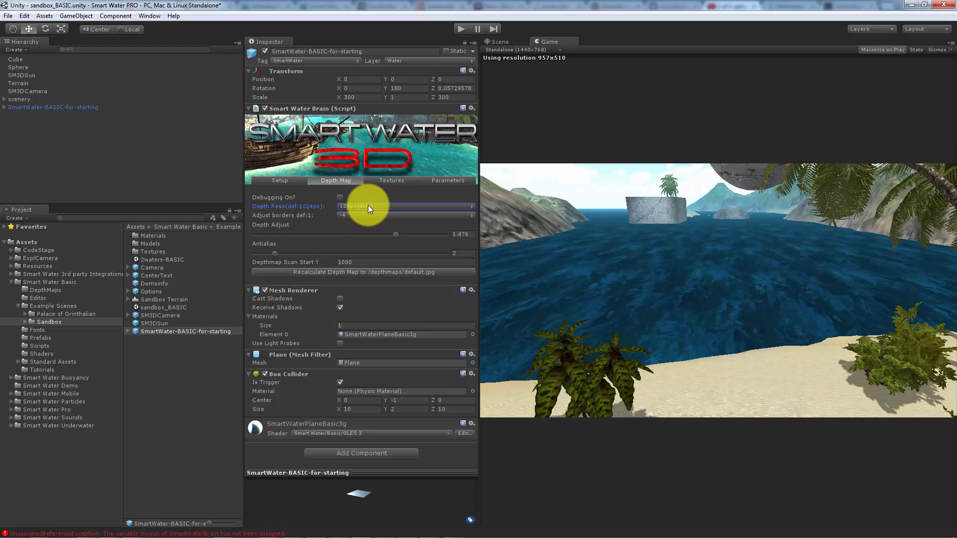
left_click(368, 206)
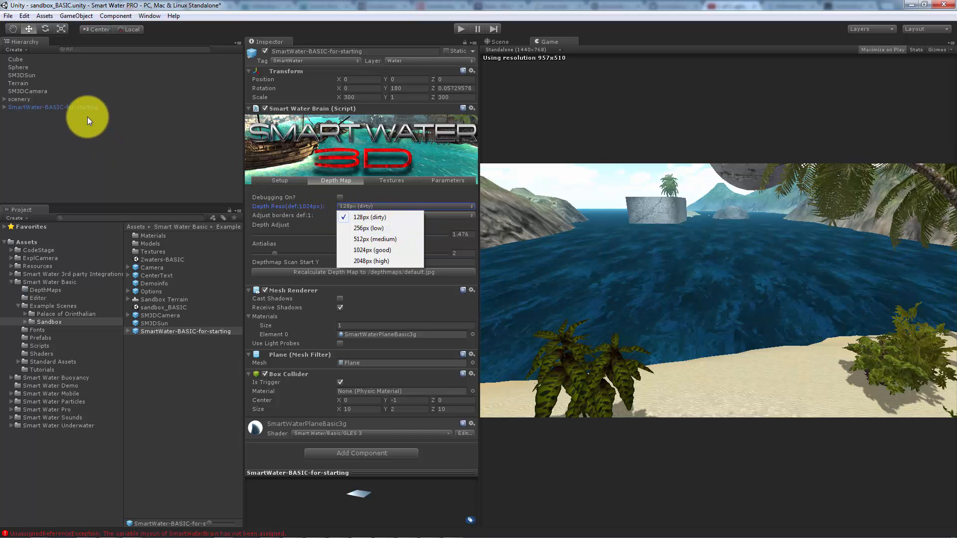
left_click(74, 107)
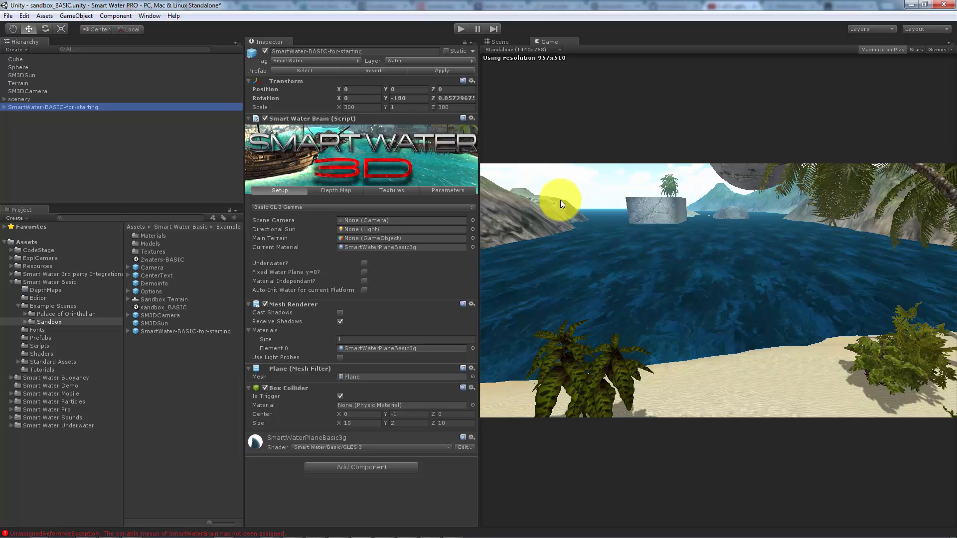
Step: Switch to the Scene view and inspect the terrain and the cube standing in the water
left_click(504, 43)
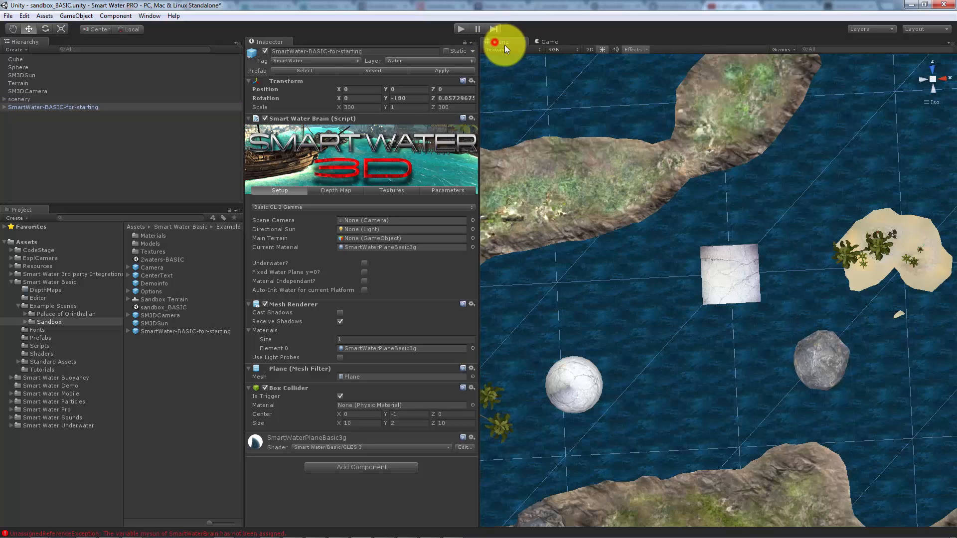
scroll(663, 284, "up", 5)
scroll(664, 283, "up", 5)
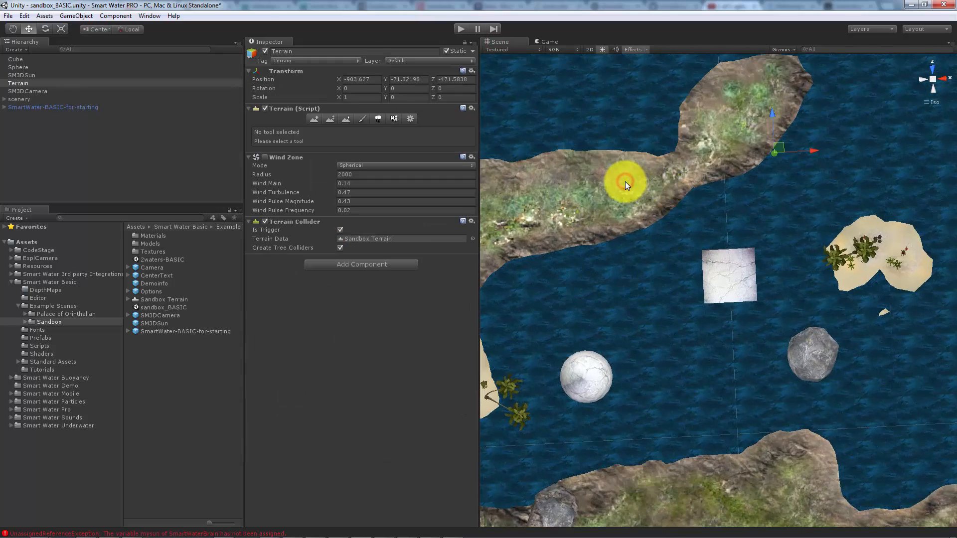
left_click(725, 276)
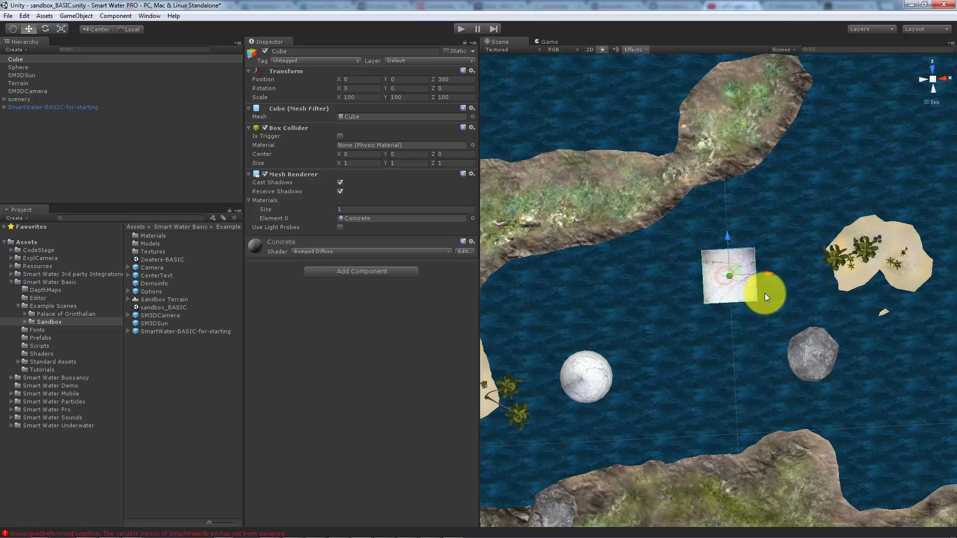
Step: Assign the rock_01 object beside the cube to the Default layer
left_click(808, 355)
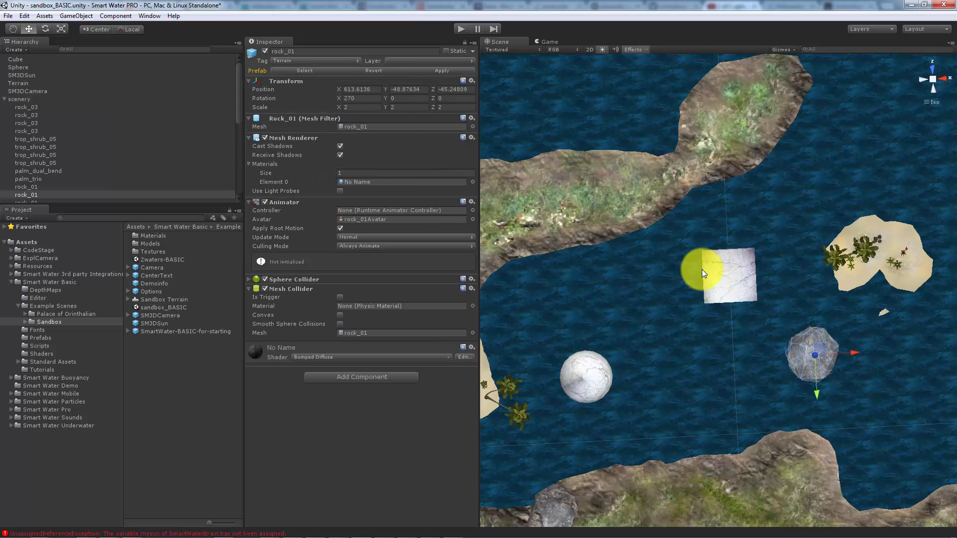
left_click(5, 99)
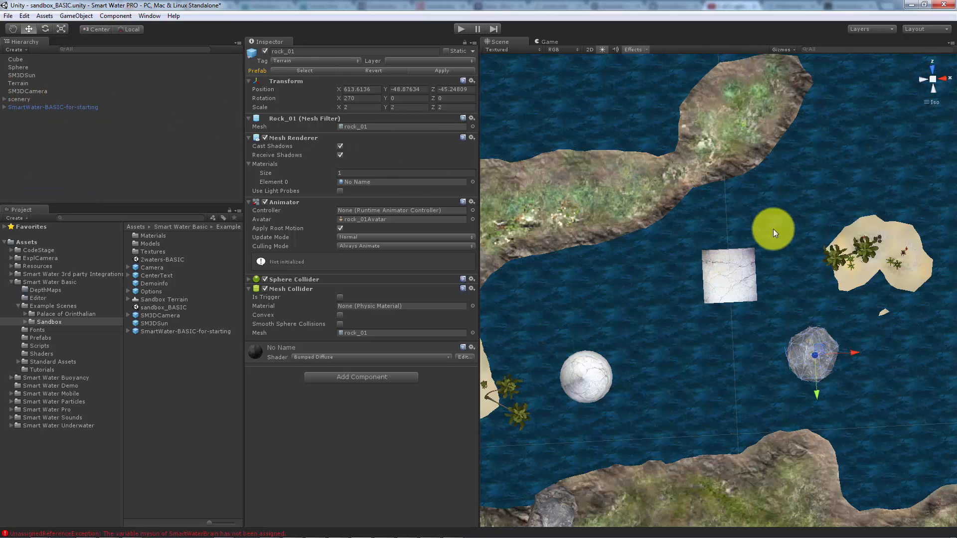
left_click(468, 60)
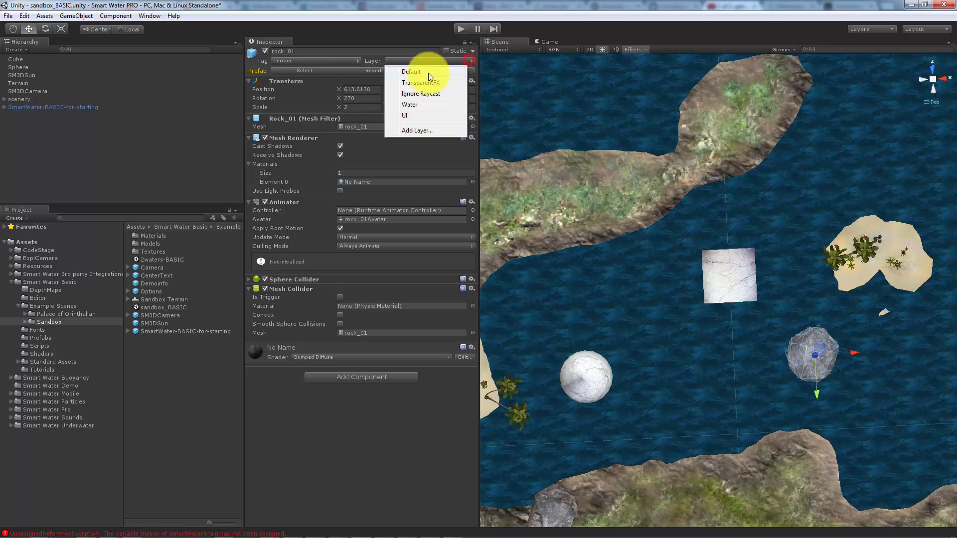
left_click(424, 73)
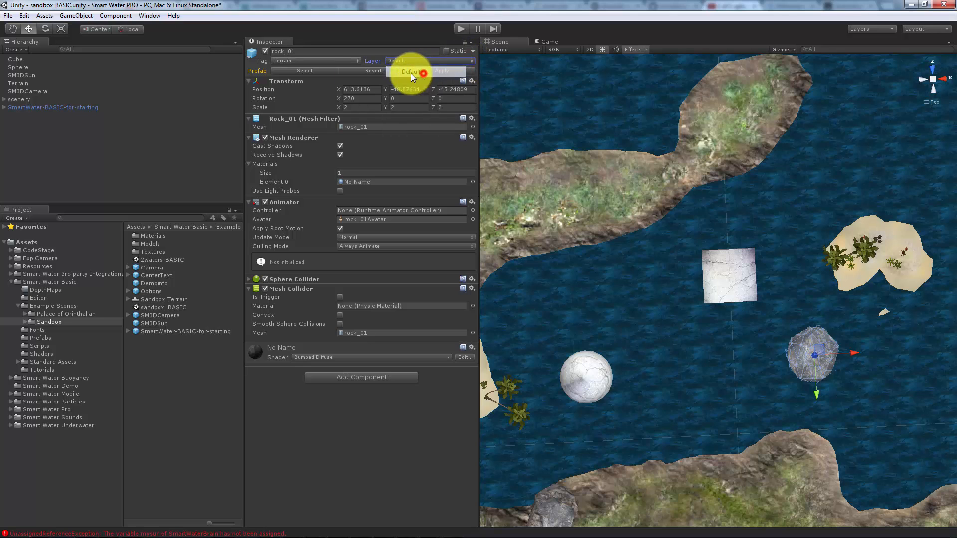
Step: Add a new layer named Smartwater Collider as User Layer 8
left_click(22, 84)
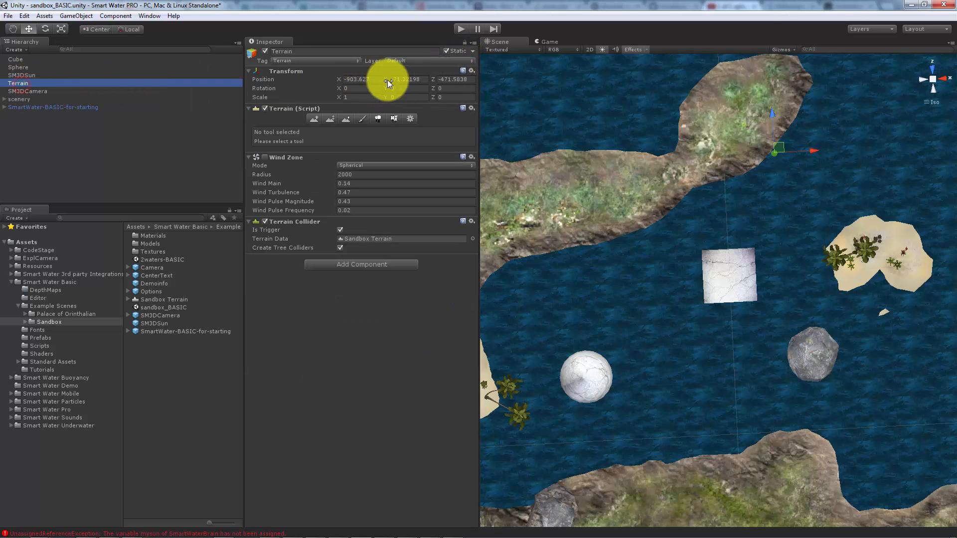
left_click(730, 283)
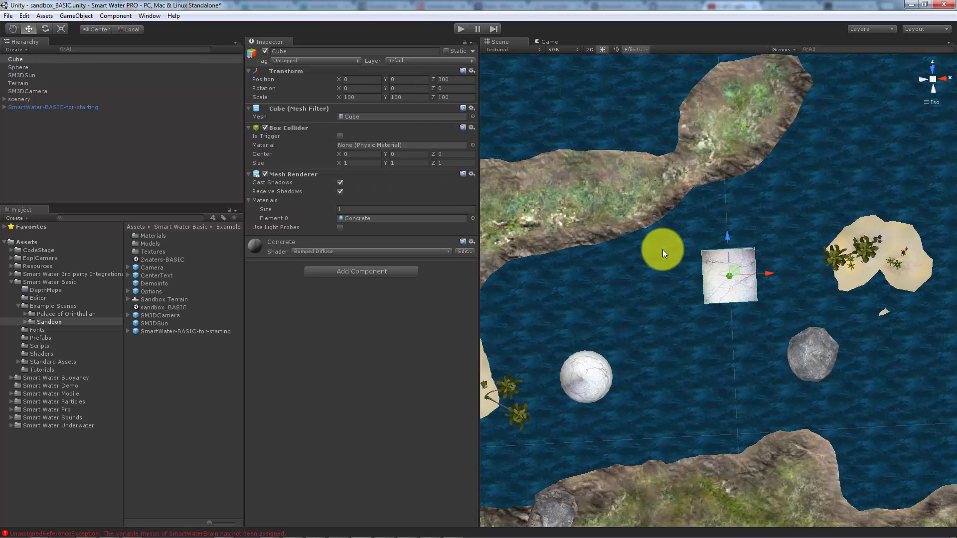
left_click(466, 61)
left_click(430, 131)
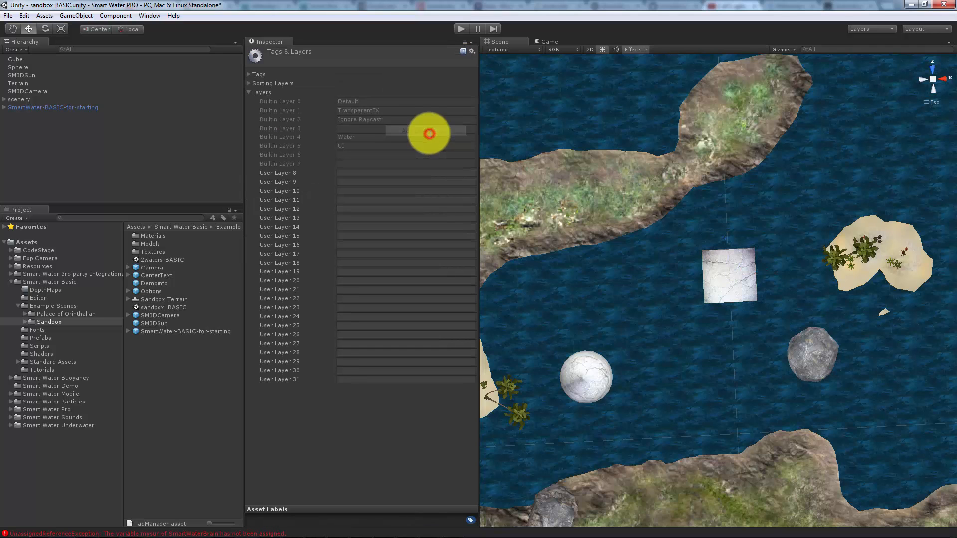
left_click(342, 174)
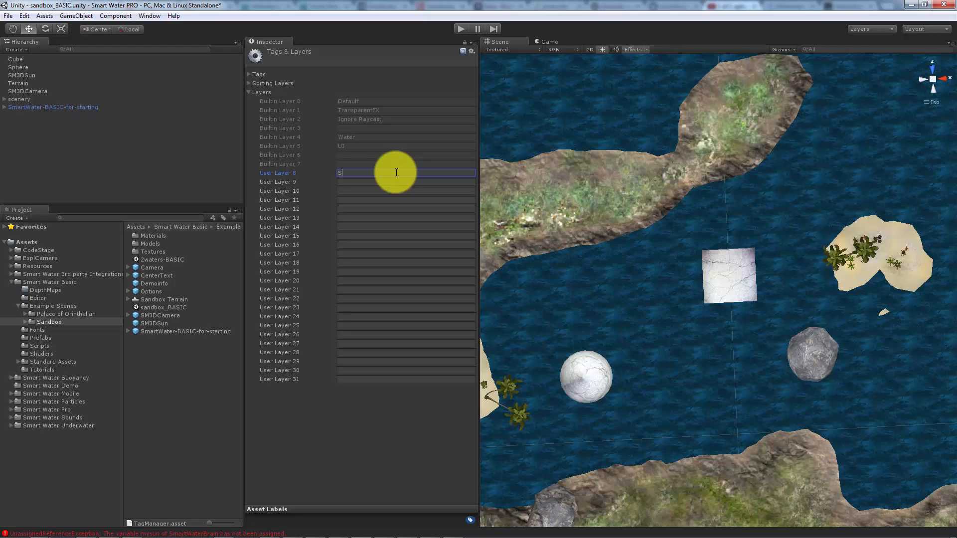
type("Smartwater Collider")
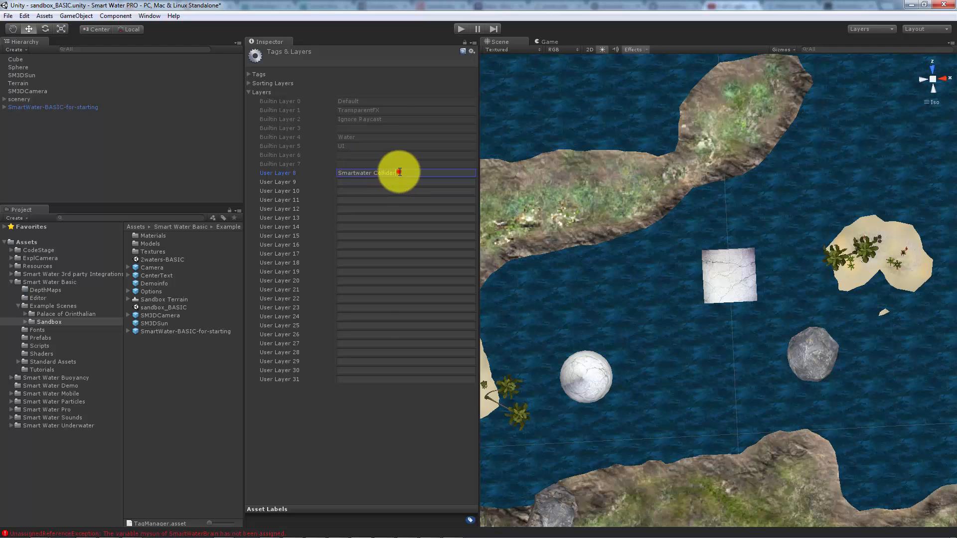
left_click(372, 173)
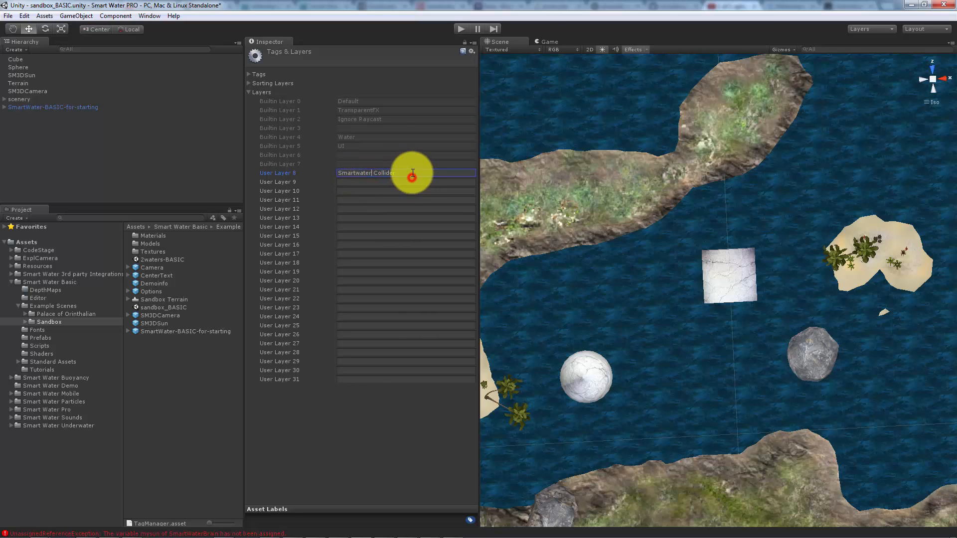
Step: Assign the Terrain and the Cube to the Smartwater Collider layer
left_click(23, 84)
left_click(419, 65)
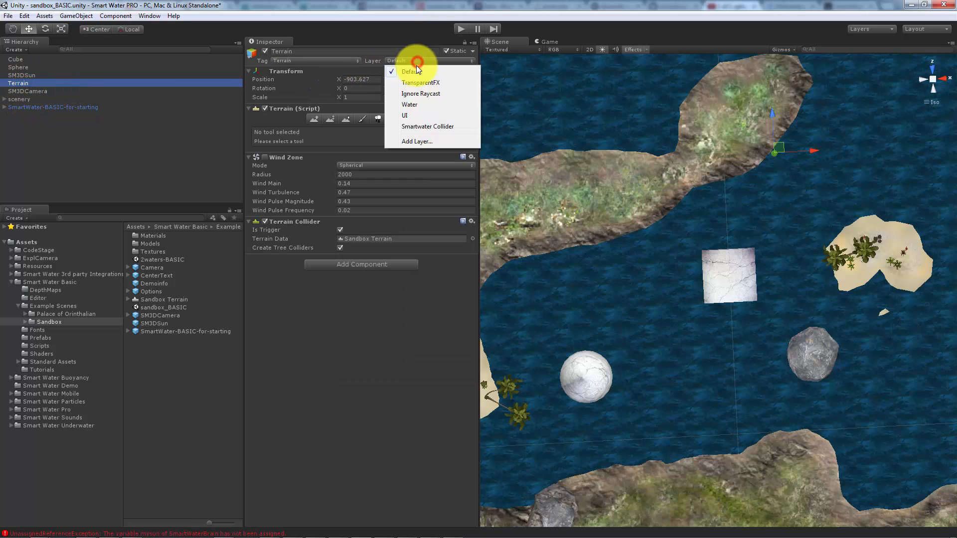
left_click(428, 127)
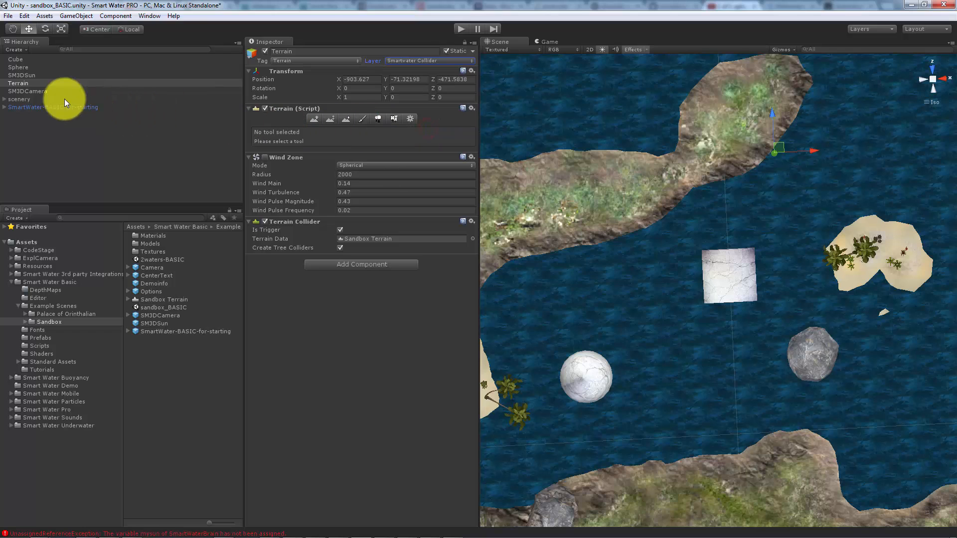
left_click(18, 60)
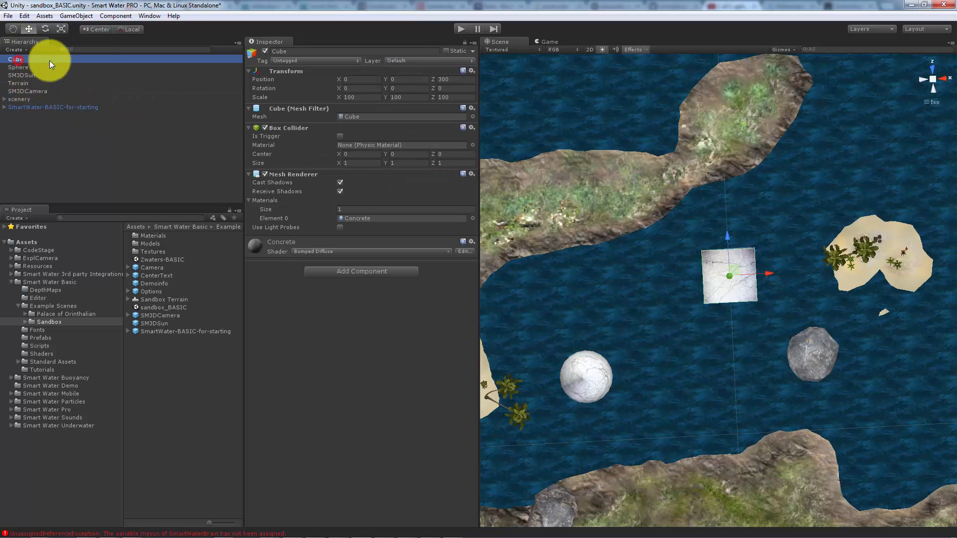
left_click(437, 62)
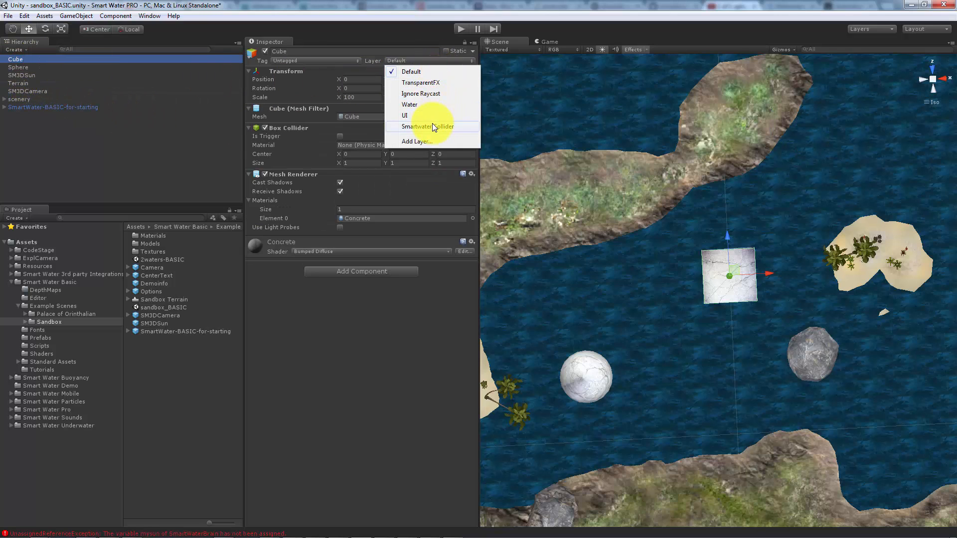
left_click(432, 124)
Step: Assign the rock_01 object to the Smartwater Collider layer and collapse the scenery group
left_click(827, 363)
left_click(411, 62)
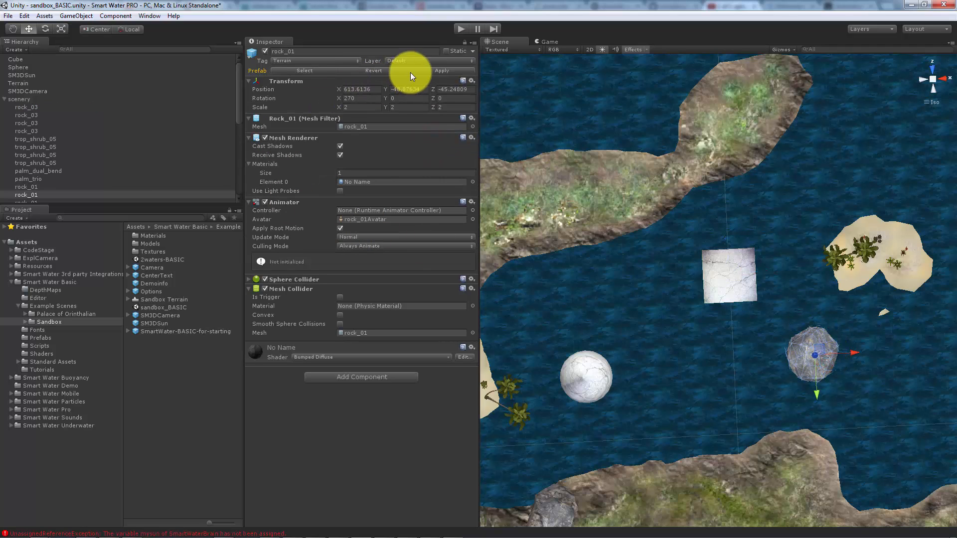
left_click(423, 127)
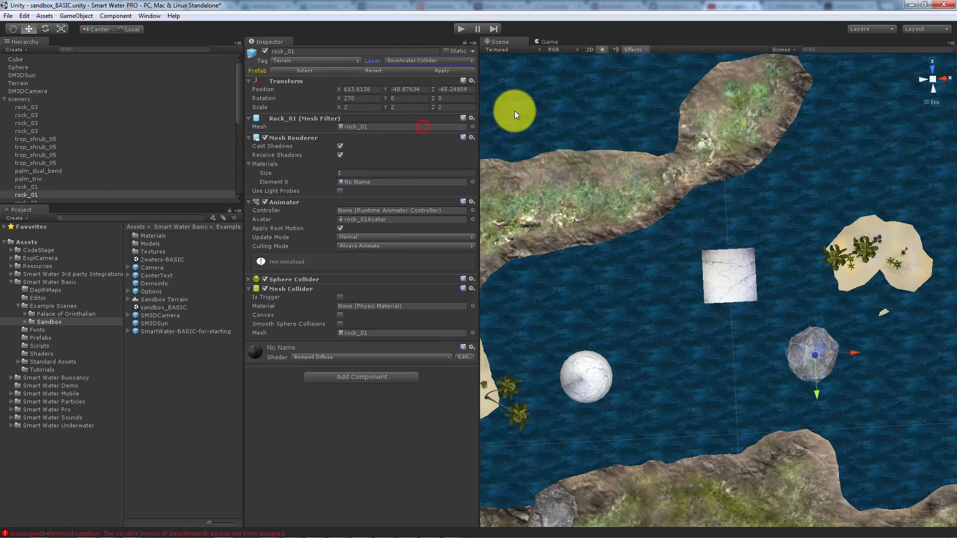
left_click(4, 99)
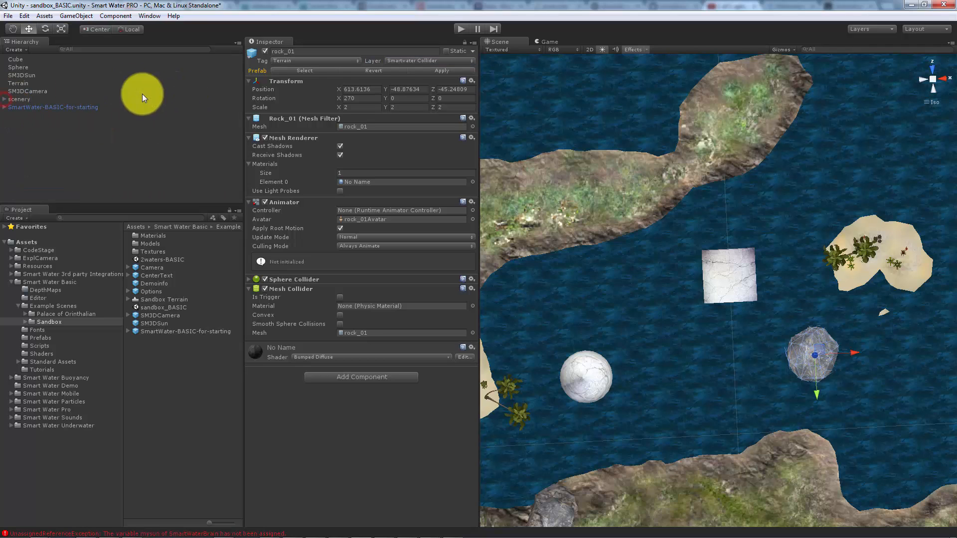
Step: Set the water object's scene camera to SM3DCamera, directional sun to SM3DSun and main terrain to Terrain
left_click(38, 107)
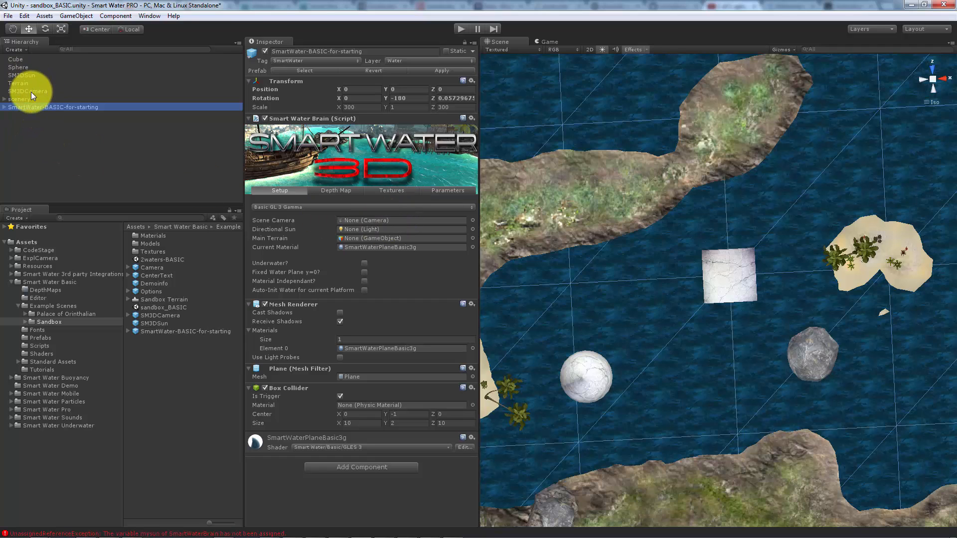
left_click_drag(31, 92, 391, 221)
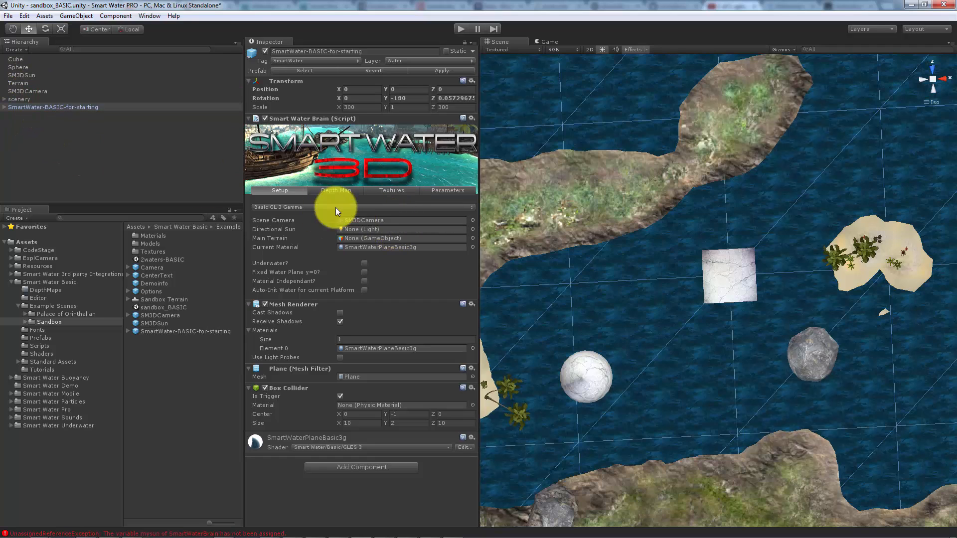
left_click_drag(18, 78, 360, 229)
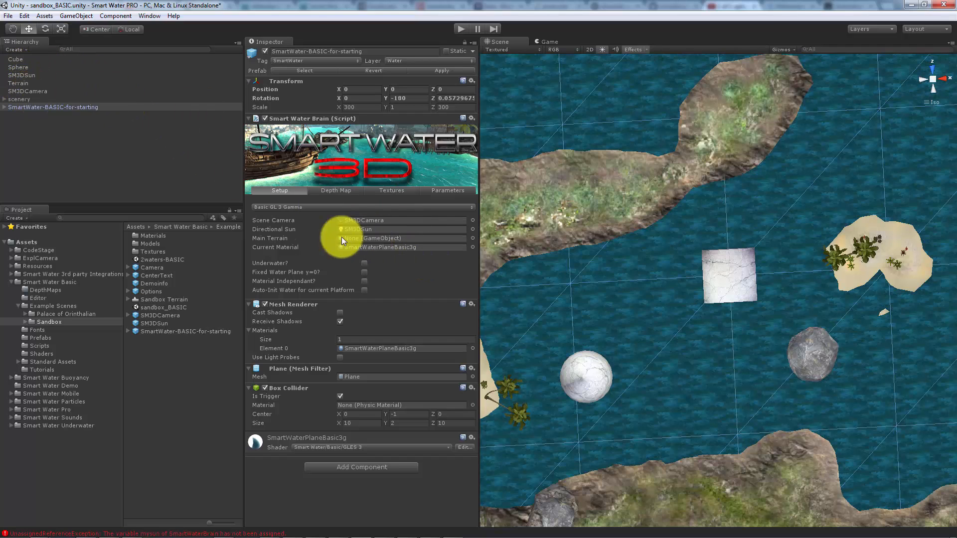
left_click_drag(20, 84, 375, 240)
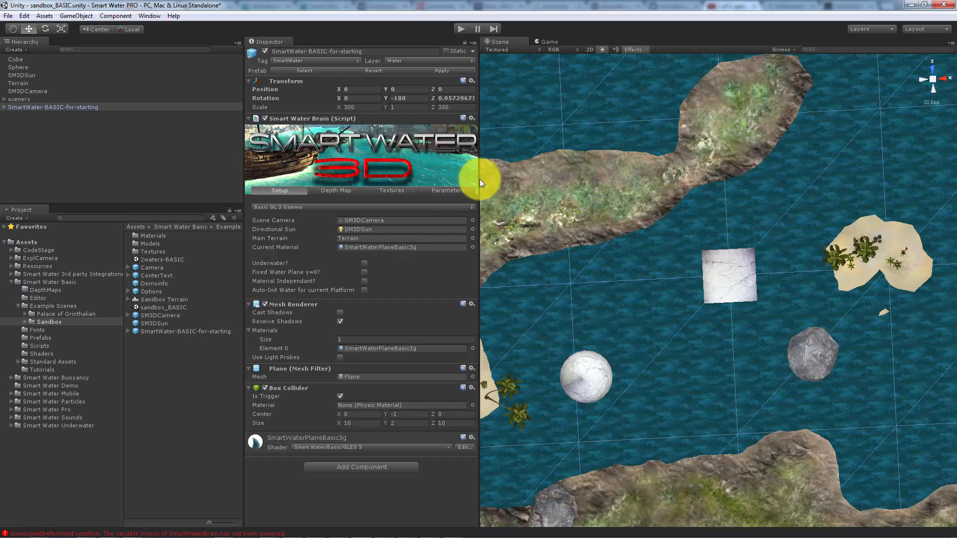
Step: Recalculate the water's depth map and inspect the default texture in the DepthMaps folder
left_click(343, 195)
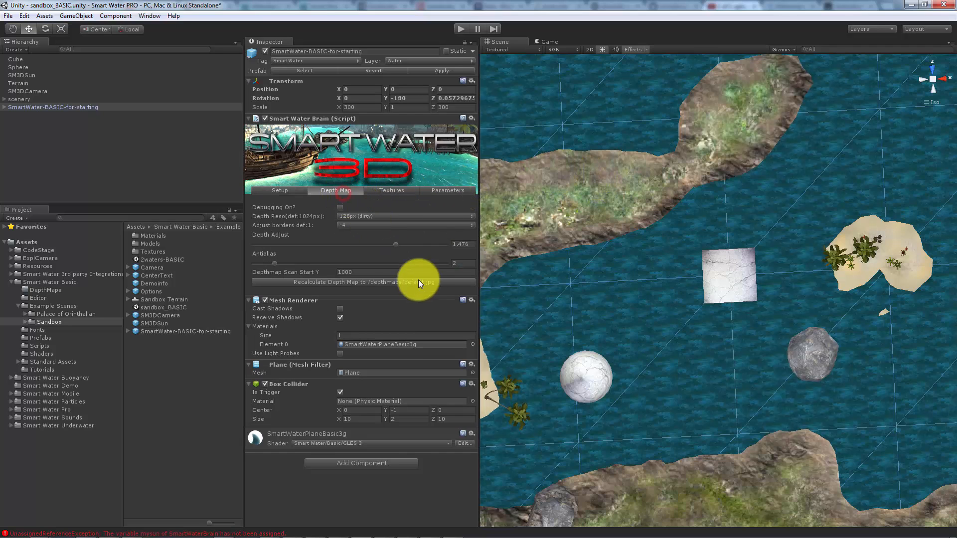
left_click(390, 282)
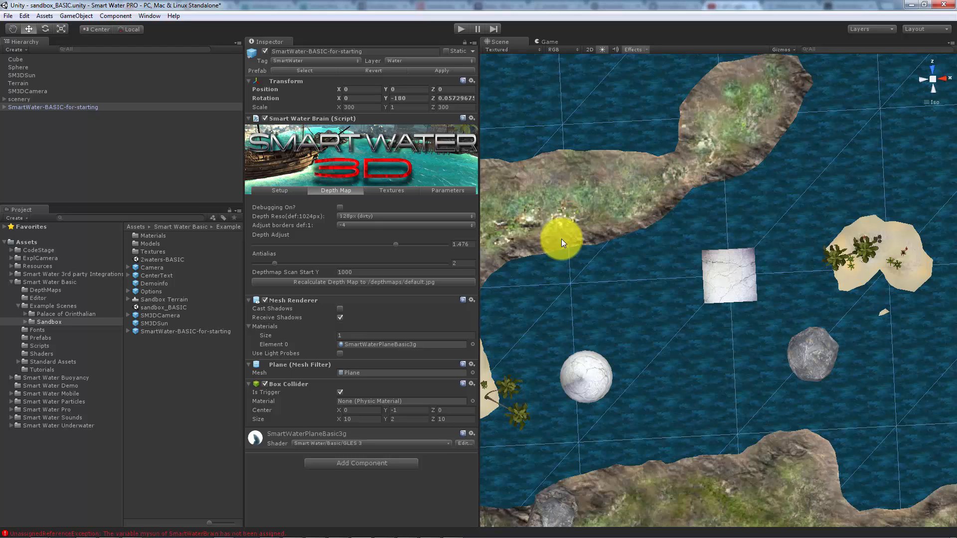
left_click(45, 290)
left_click(151, 236)
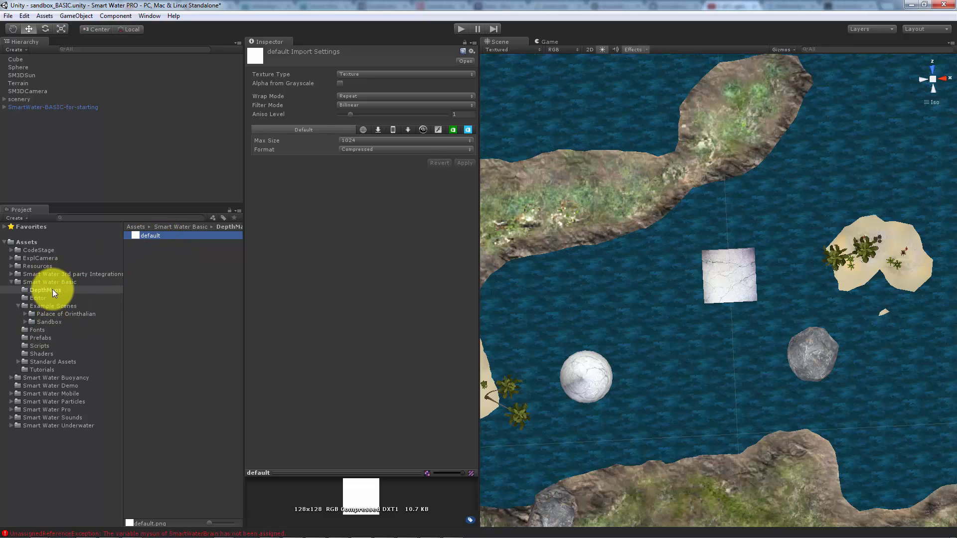
left_click(151, 236)
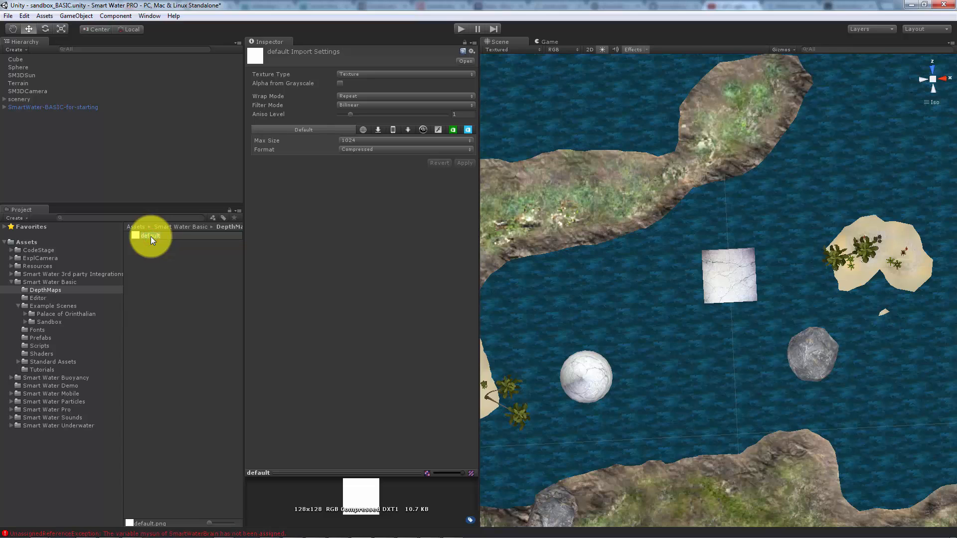
left_click(180, 258)
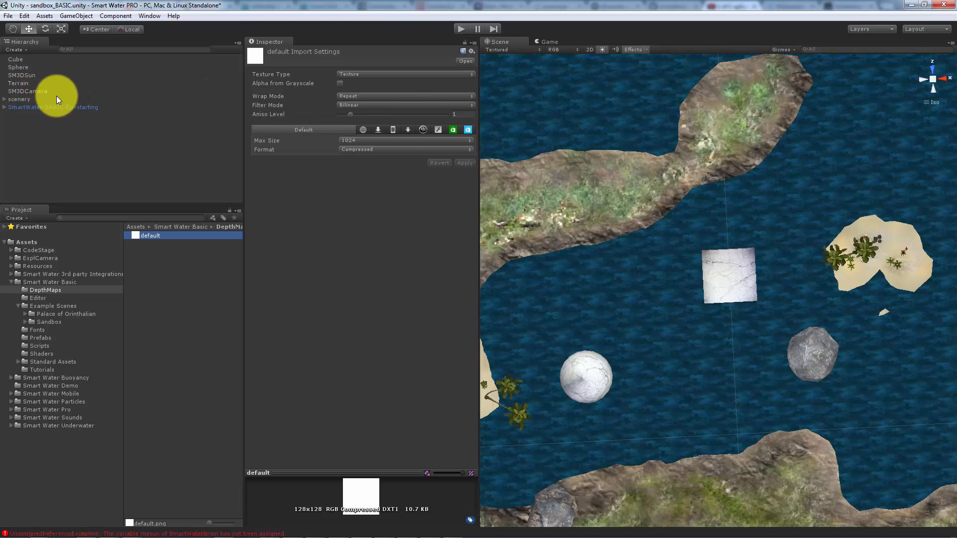
Step: Rename User Layer 8 to SmartWater Collider, with a capital W
left_click(22, 84)
left_click(464, 60)
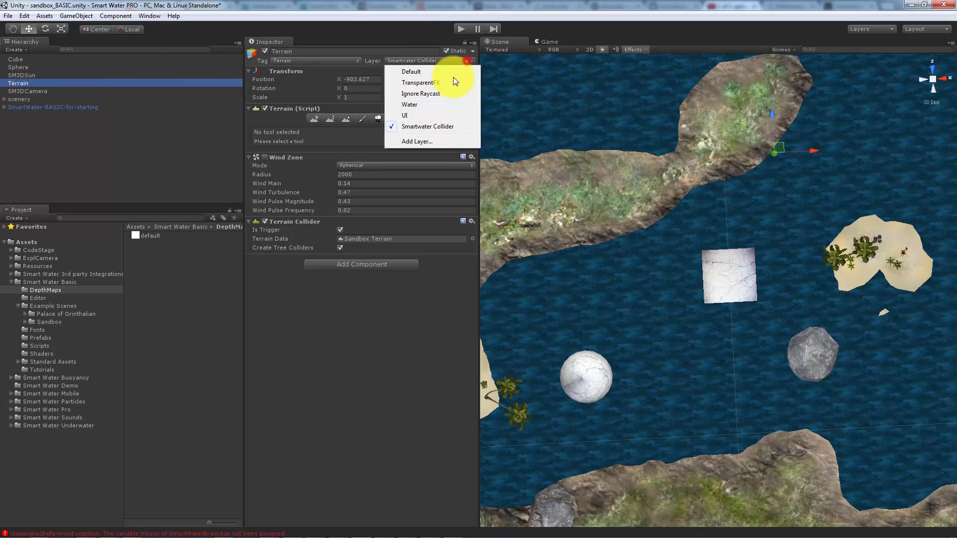
left_click(436, 142)
left_click(359, 173)
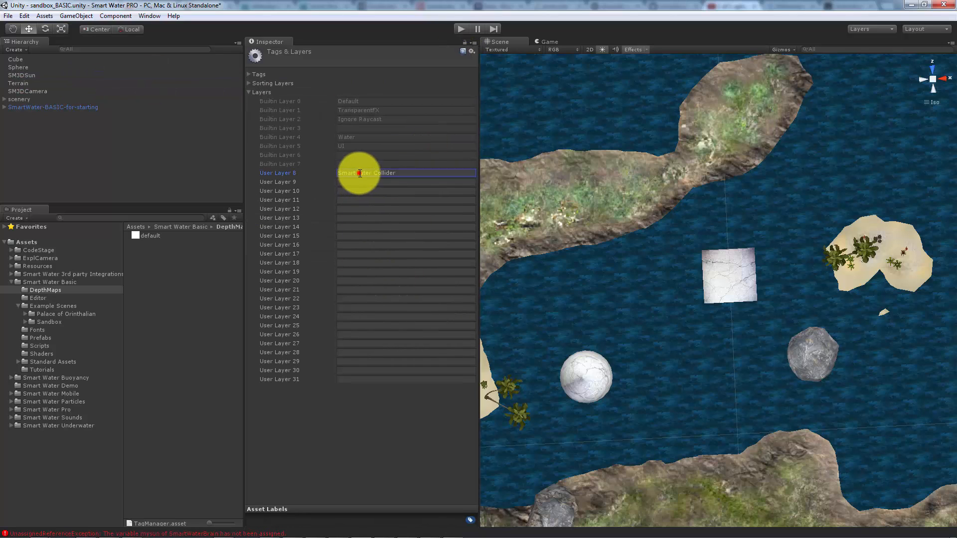
left_click(362, 173)
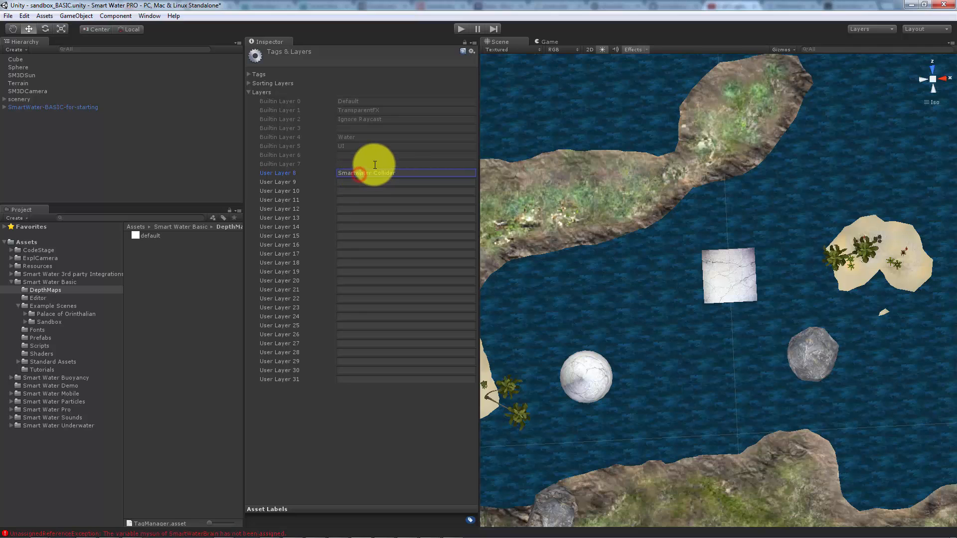
type("W")
Step: Recalculate the depth map of SmartWater-BASIC-for-starting using the renamed collider layer
left_click(30, 91)
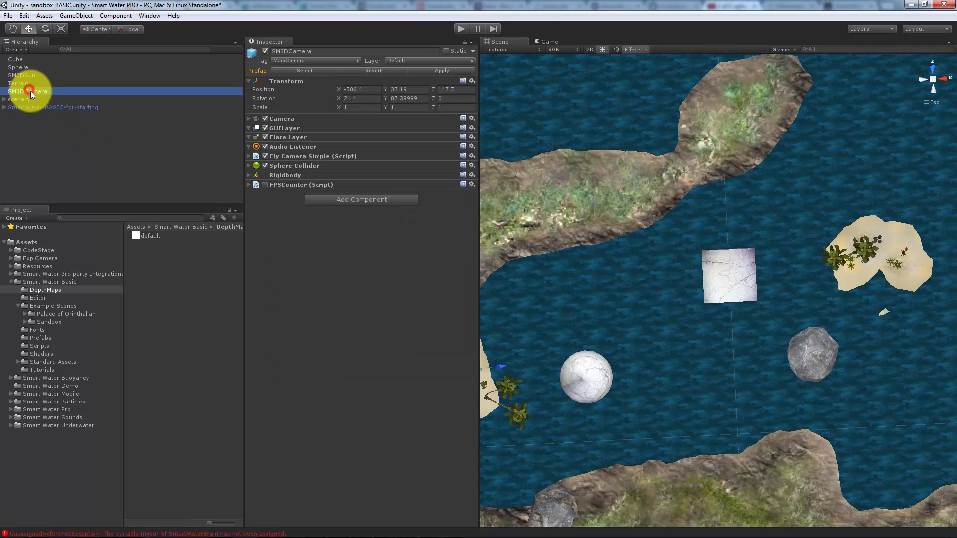
left_click(48, 107)
left_click(335, 190)
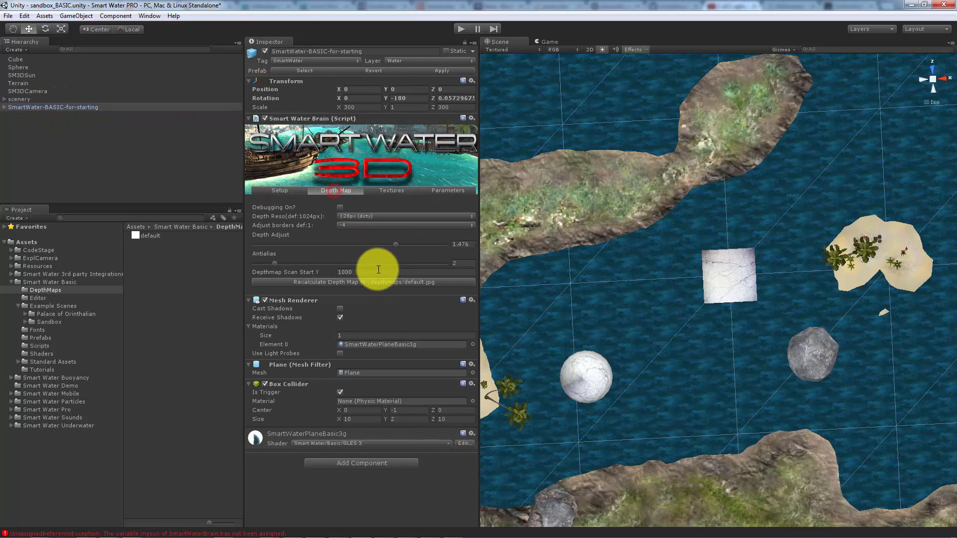
left_click(361, 282)
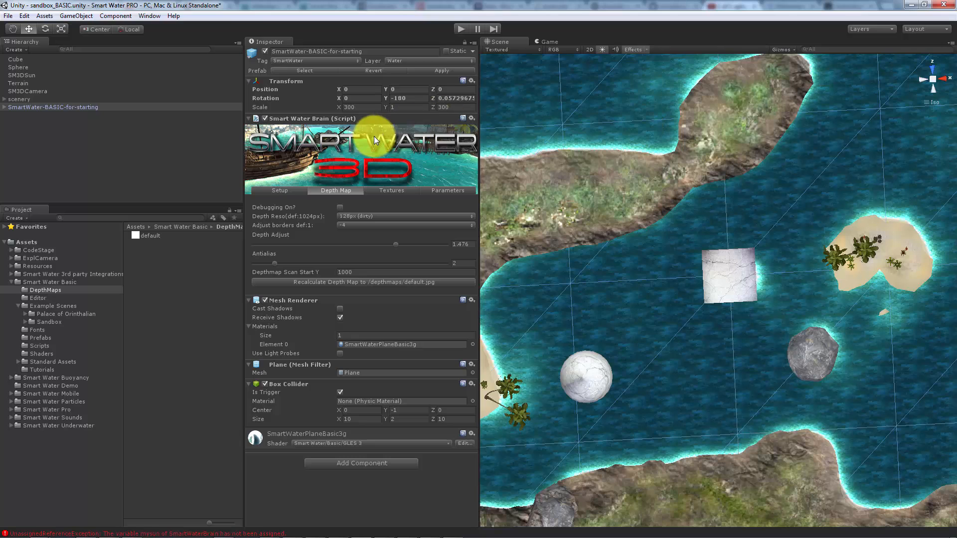
Step: Check which layer the Terrain object is assigned to
left_click(26, 91)
left_click(20, 88)
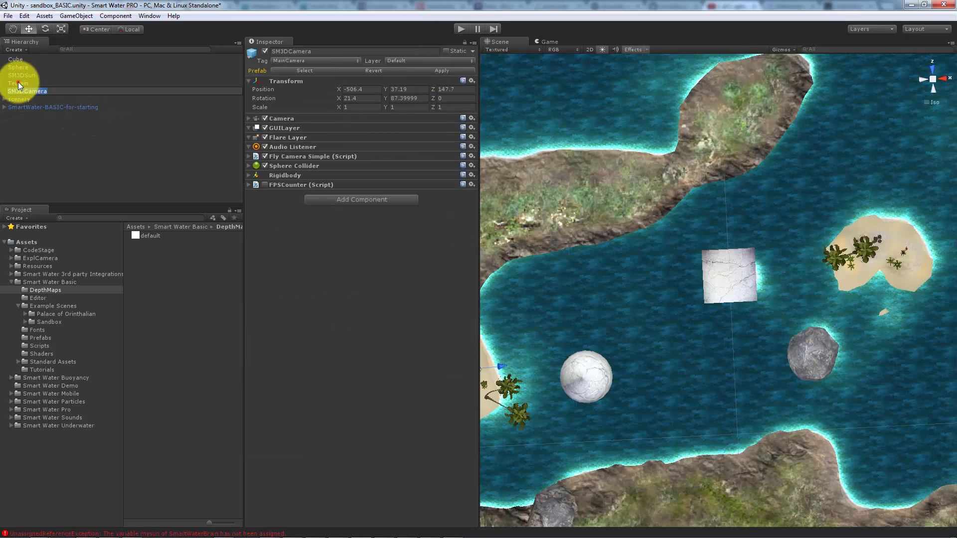
left_click(18, 83)
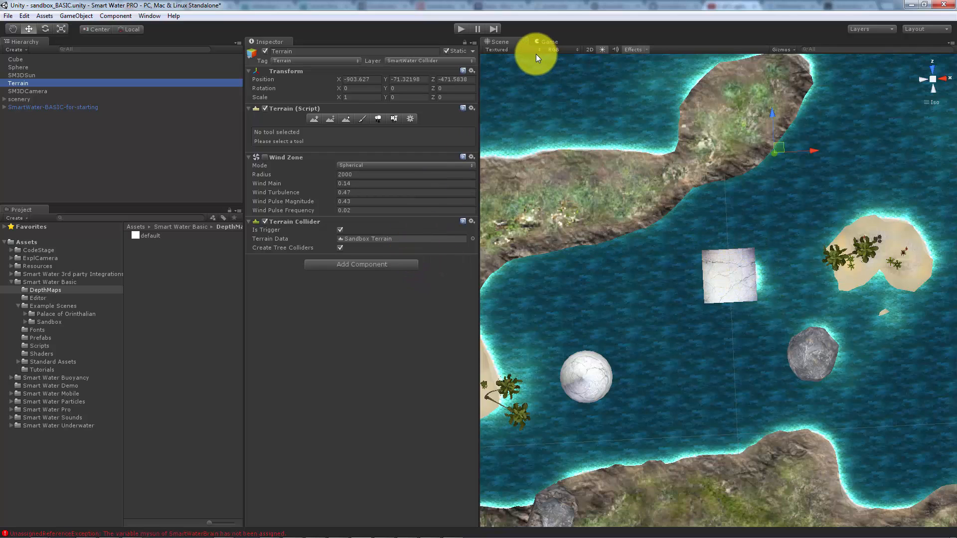
Step: In the water's texture settings, reduce Foam Size to 1.69 and increase the size of the water plane X/Y
left_click(38, 108)
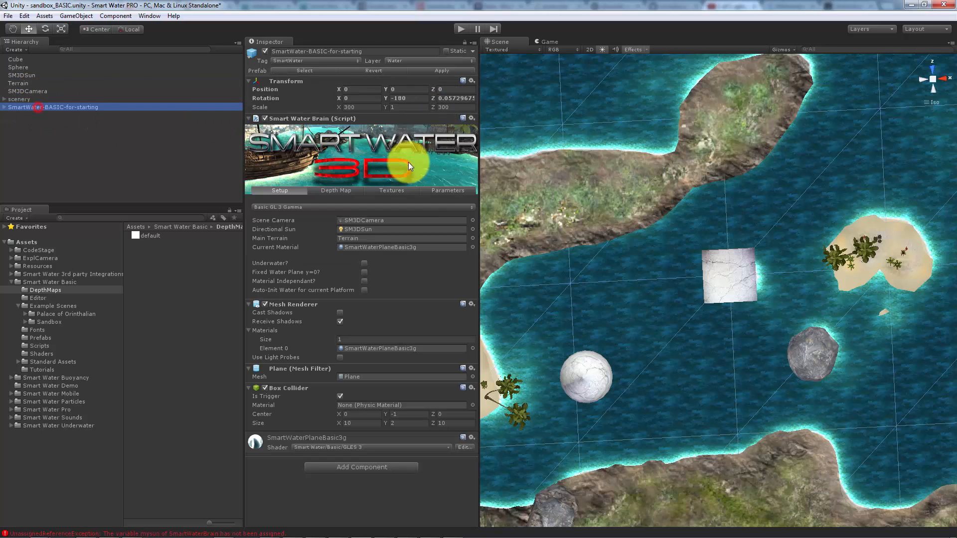
left_click(442, 189)
left_click(389, 190)
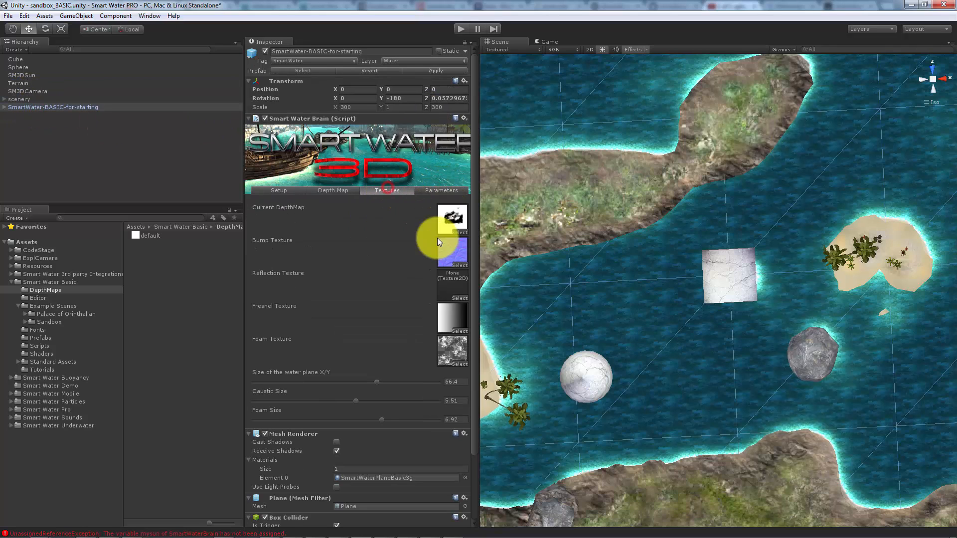
left_click_drag(381, 420, 312, 416)
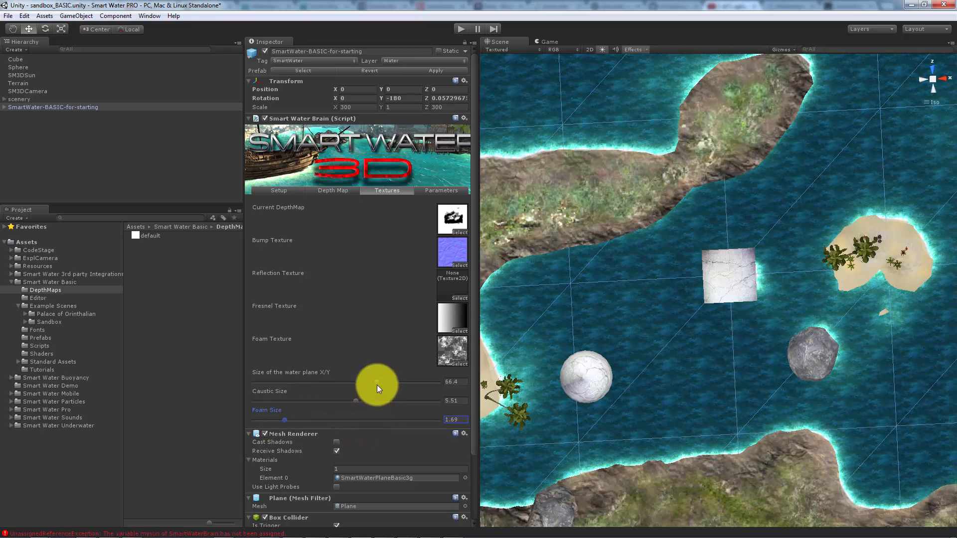
left_click_drag(377, 383, 428, 386)
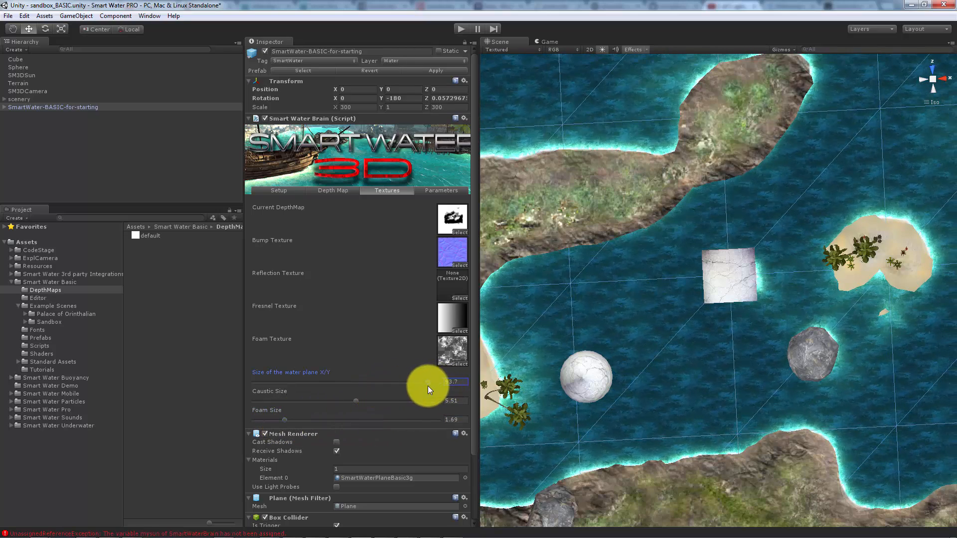
Step: Run the scene, move the camera toward the shoreline to view the water, and stop the run
left_click(461, 30)
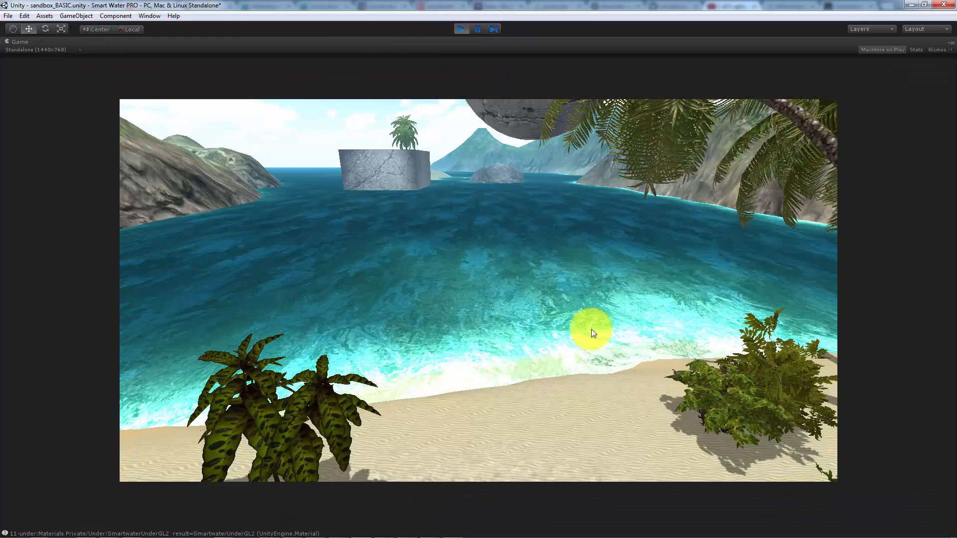
key("w")
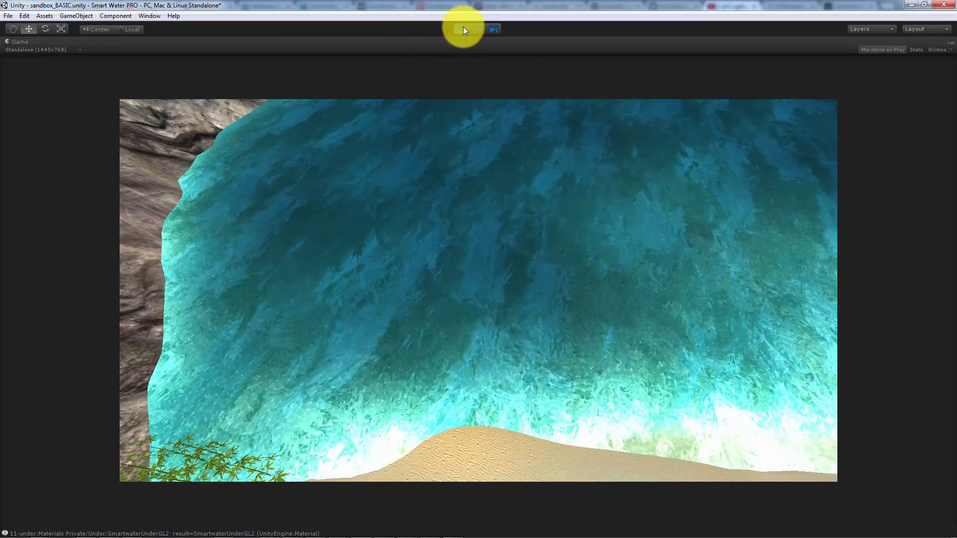
left_click(462, 29)
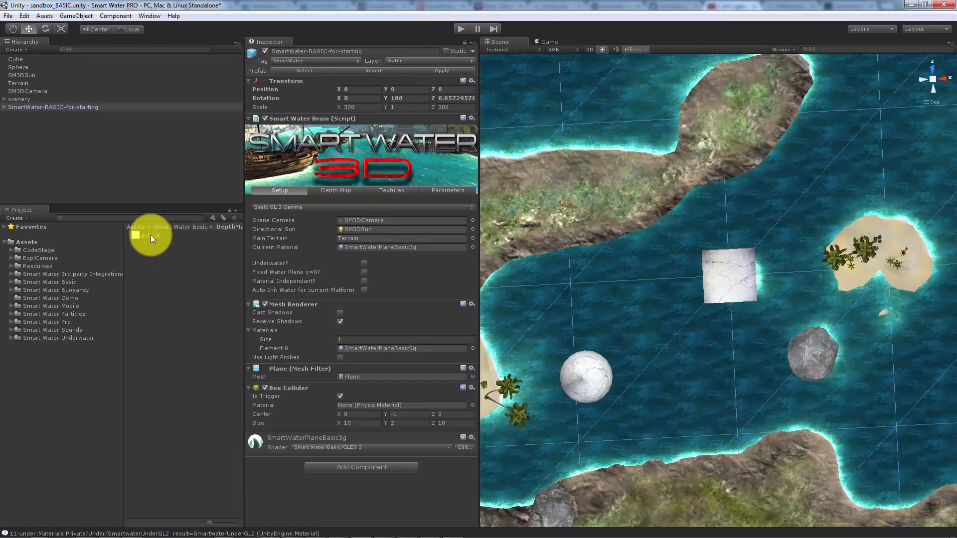
Step: Open the default depth map image in the external viewer to examine its resolution, and close it
left_click(150, 235)
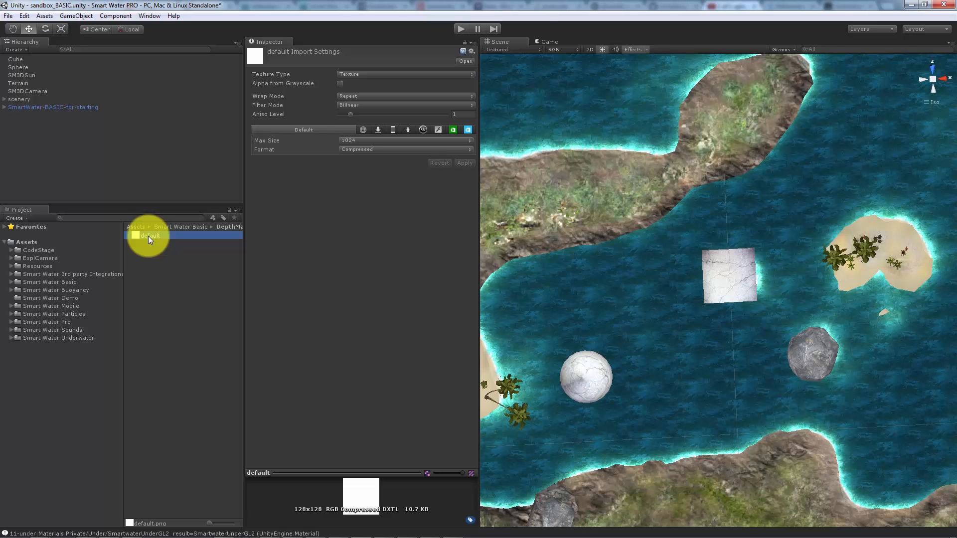
double_click(149, 236)
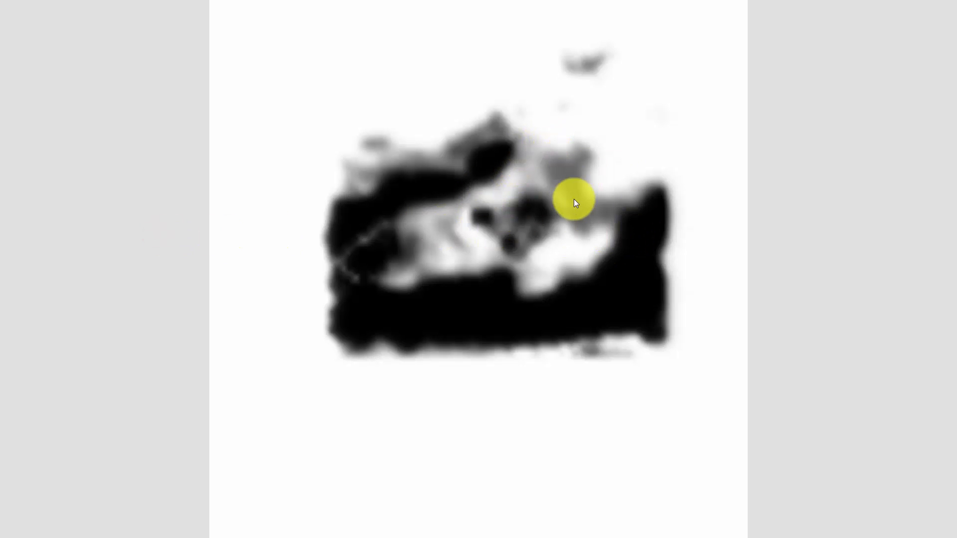
key("Escape")
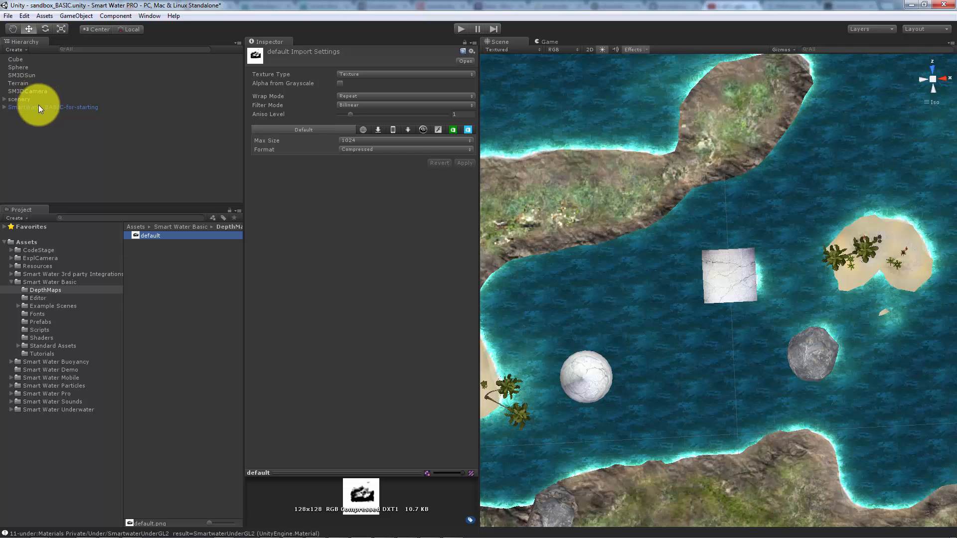
Step: Set the water's depth map resolution to 512px (medium) and recalculate the depth map
left_click(37, 106)
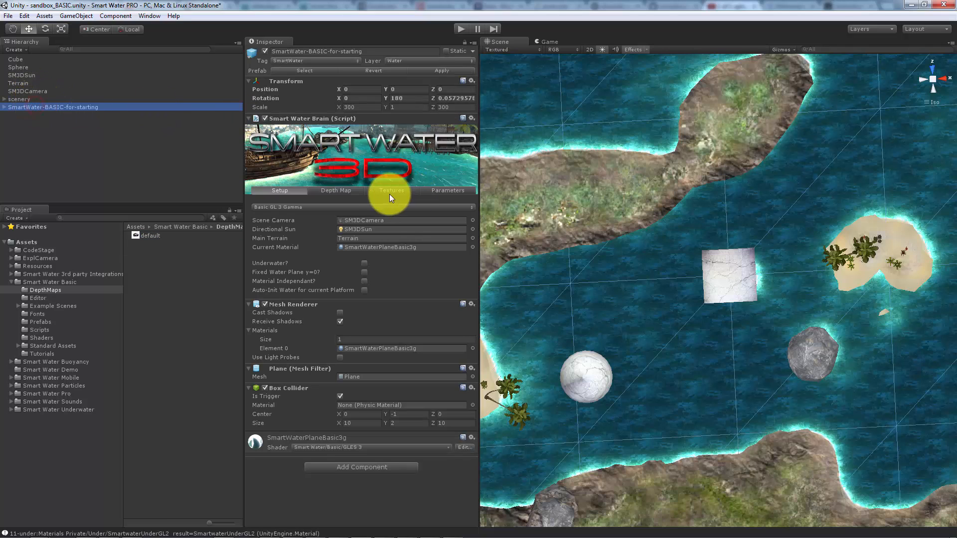
left_click(333, 190)
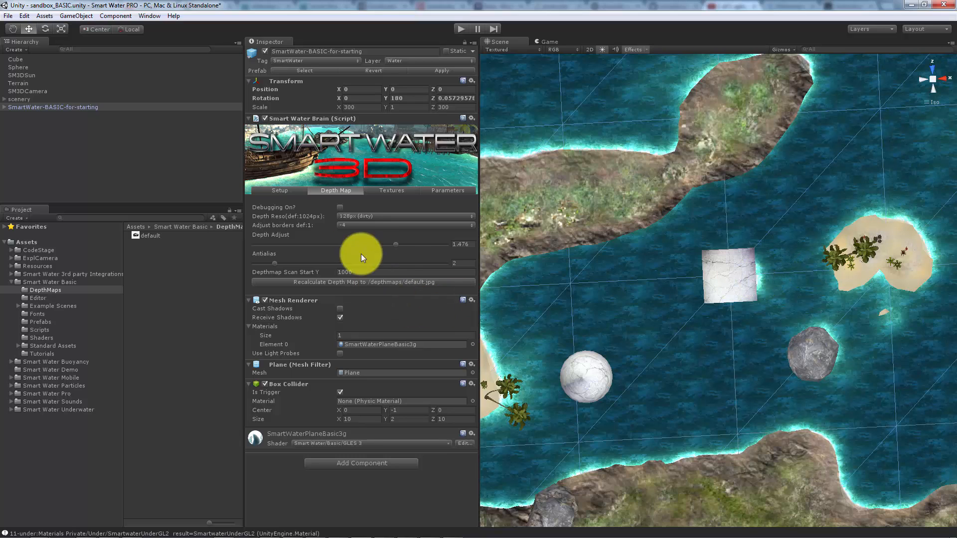
left_click(357, 217)
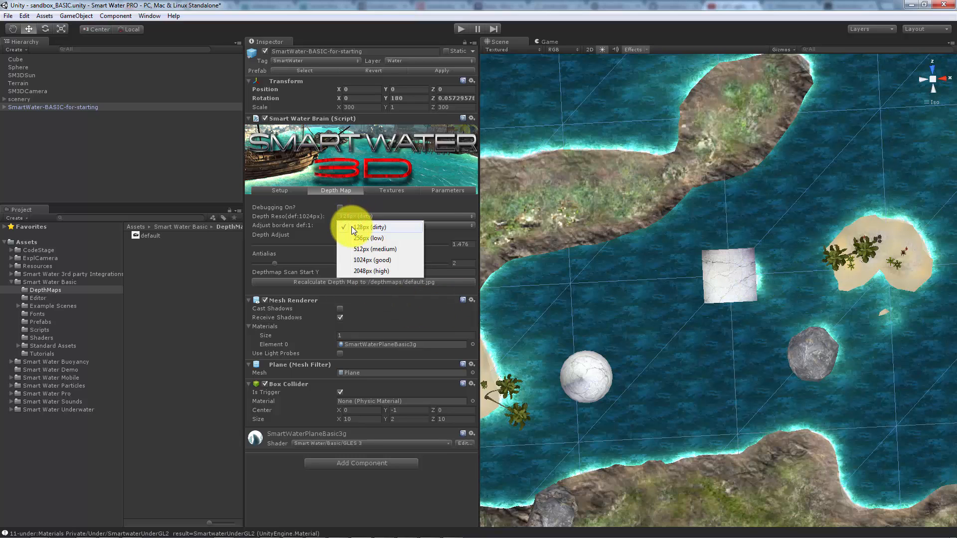
left_click(369, 249)
left_click(379, 283)
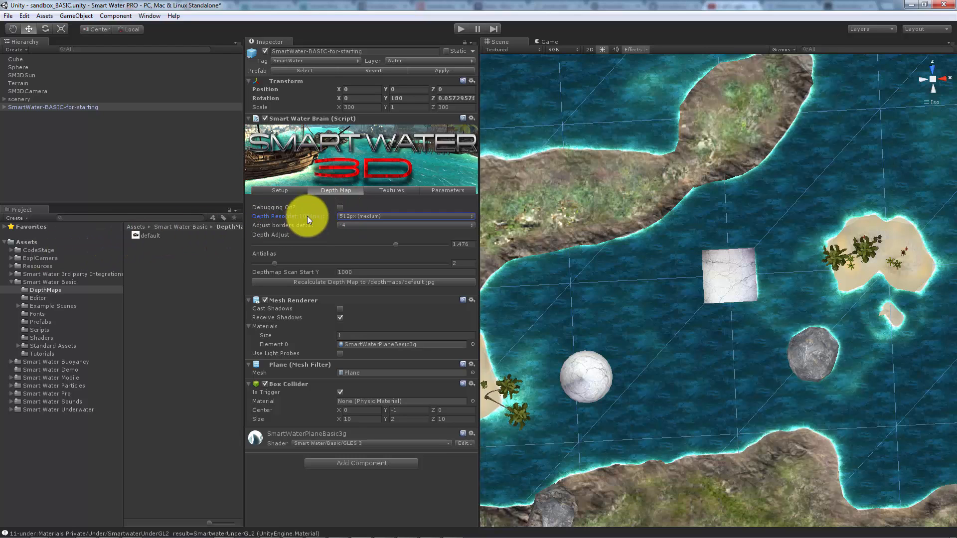
Step: Enable depth map debugging and set the depth resolution to 256px (low)
left_click(341, 208)
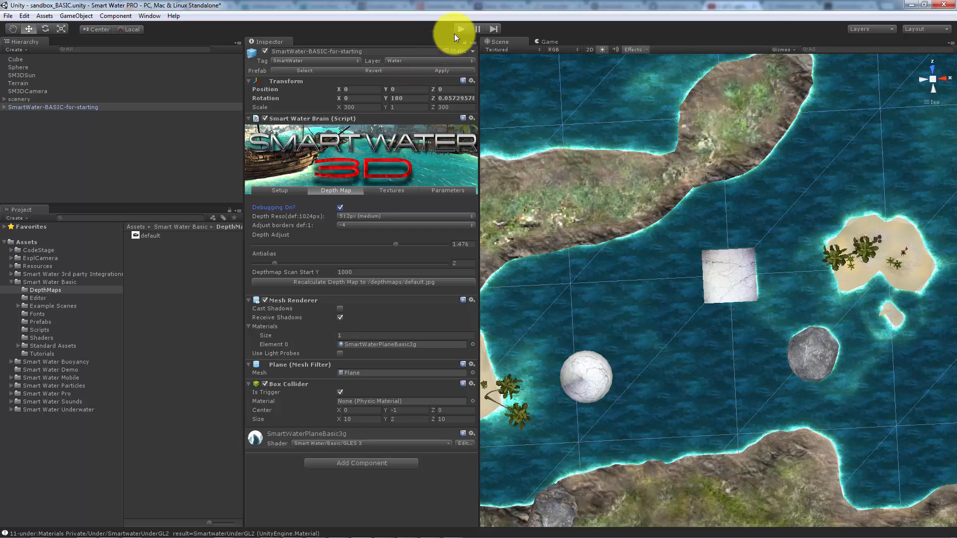
left_click(387, 216)
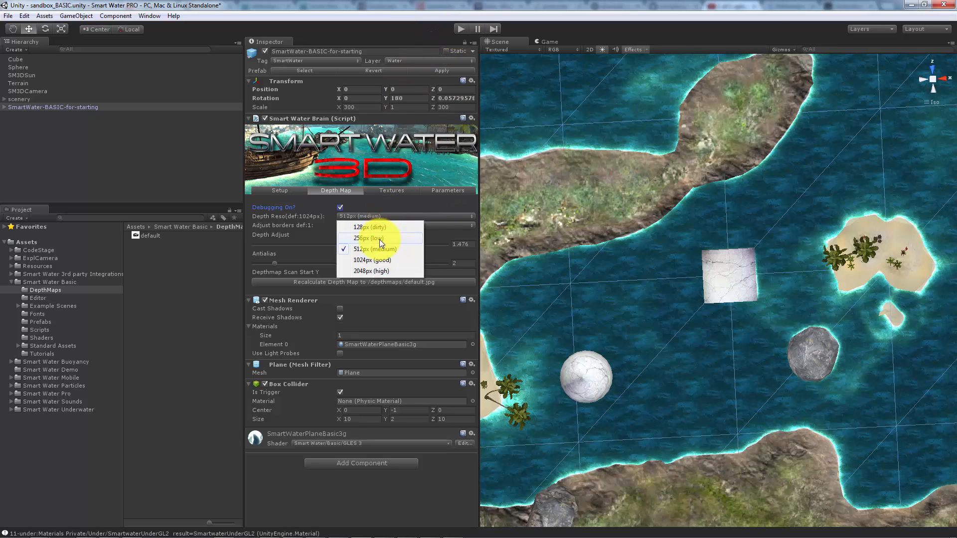
left_click(380, 233)
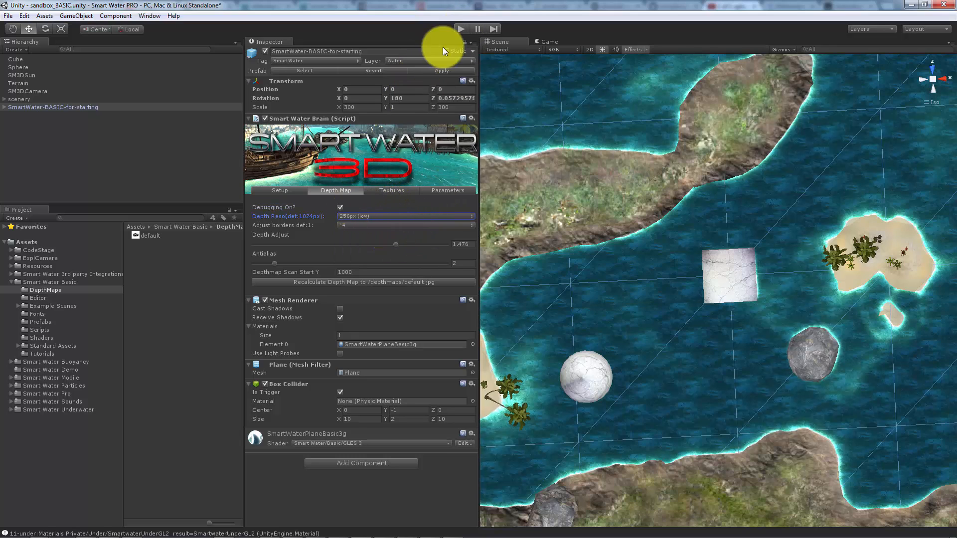
Step: Run the scene, turn off Maximize on Play, and stop the run
left_click(462, 28)
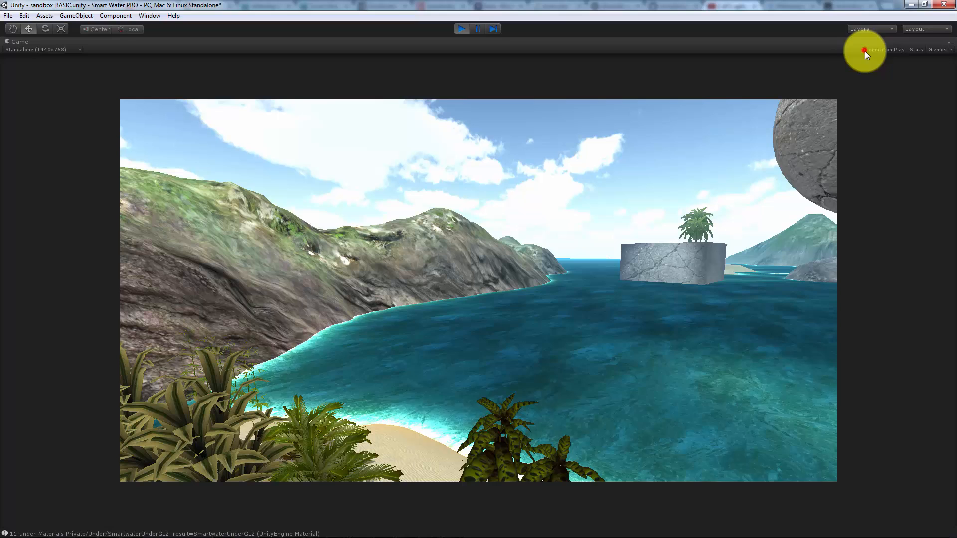
left_click(865, 50)
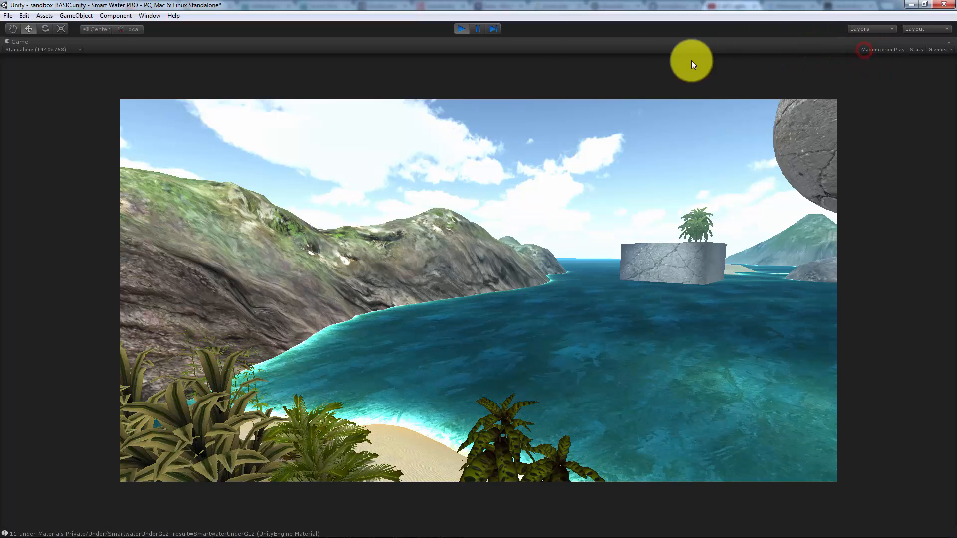
left_click(462, 28)
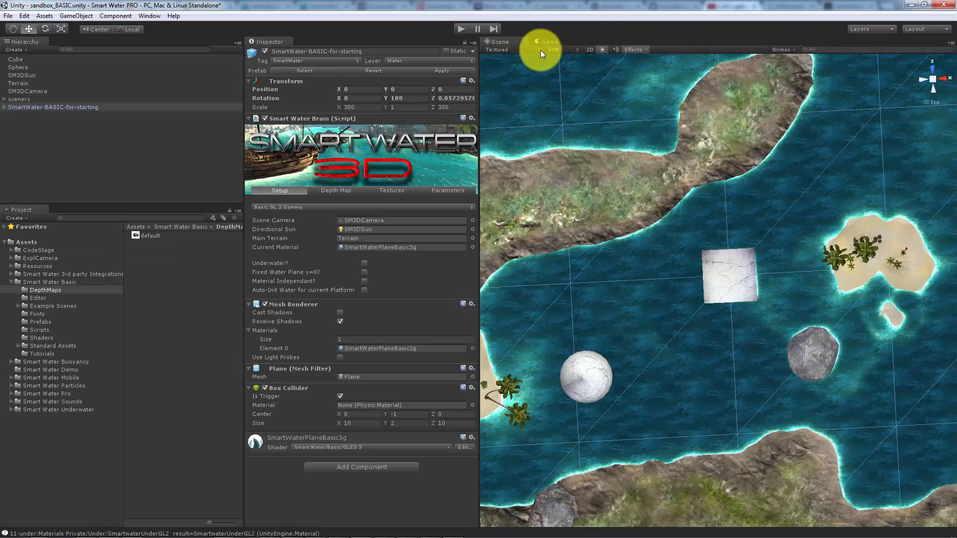
Step: Toggle Maximize on Play in the Game view and return to the Scene view
left_click(539, 41)
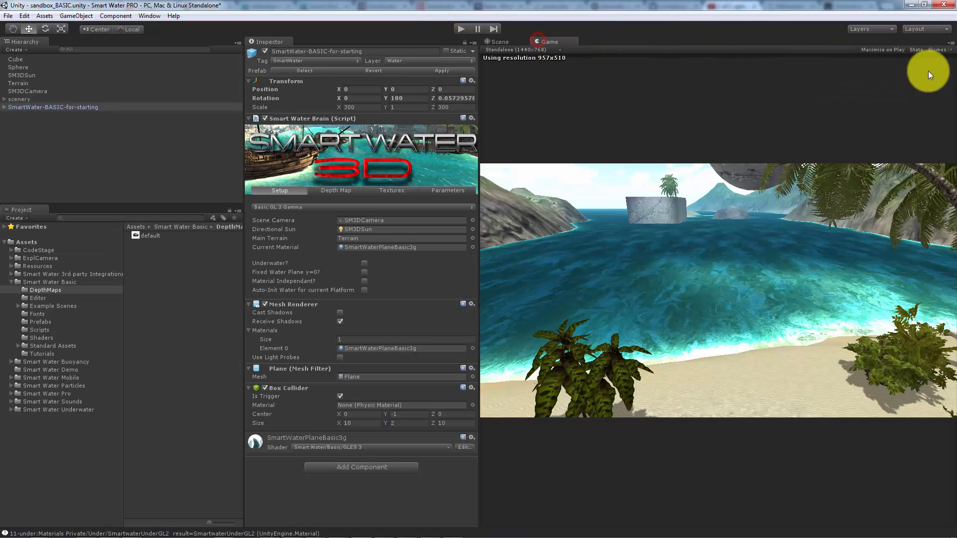
left_click(875, 49)
left_click(499, 42)
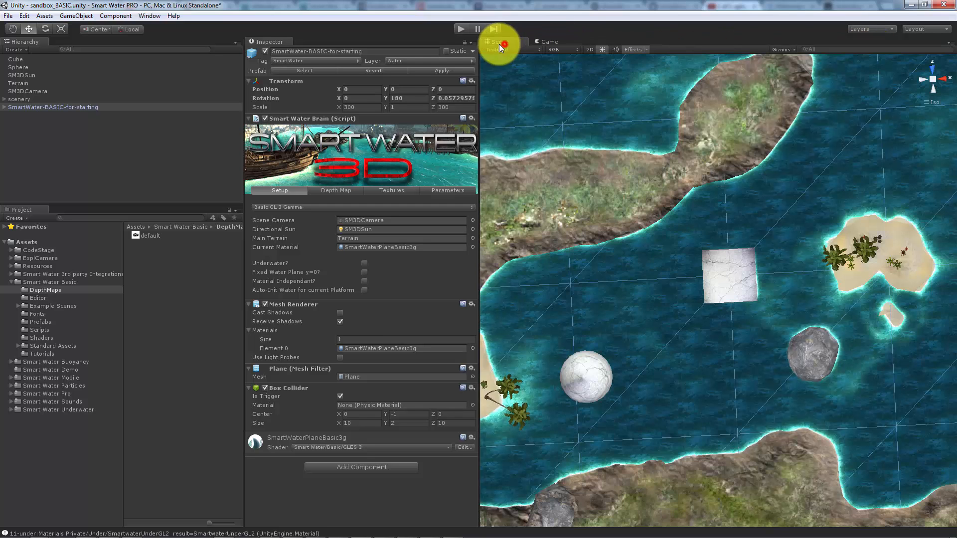
Step: Run the scene, switch to an angled Scene view of the water, and show the water's depth map settings
left_click(461, 29)
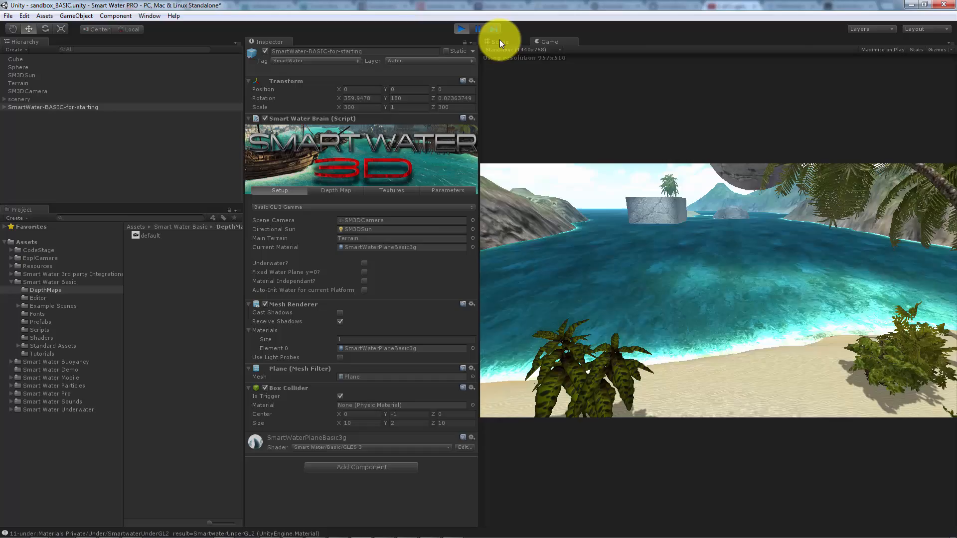
left_click(498, 42)
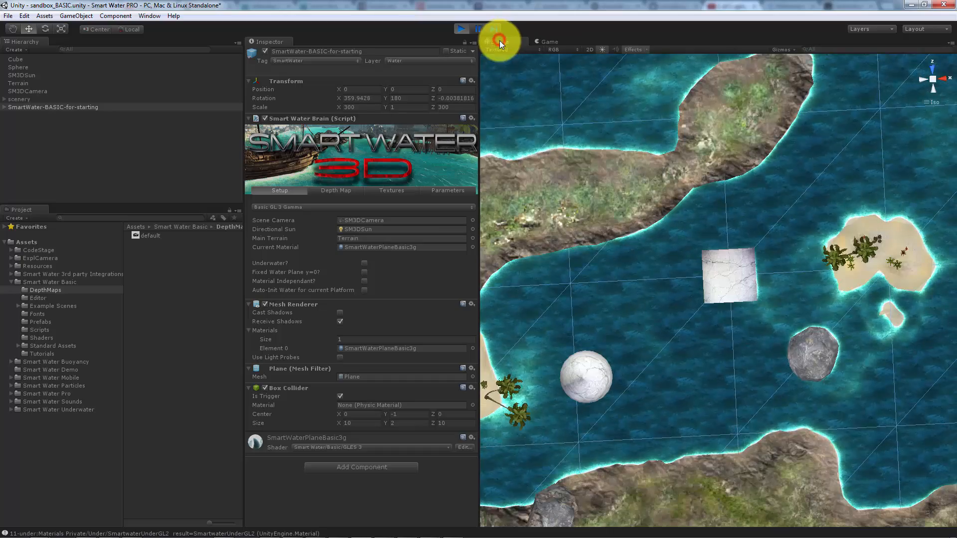
left_click(328, 189)
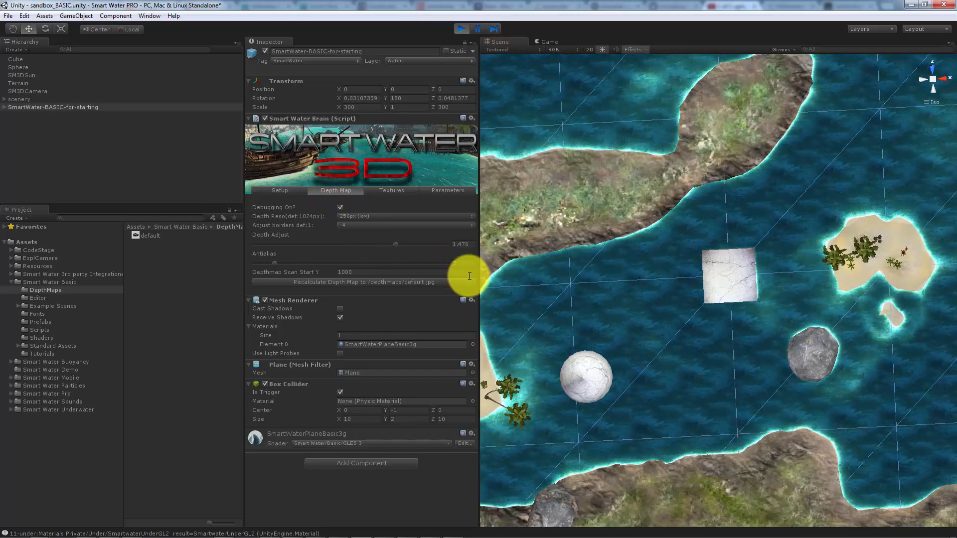
left_click(478, 30)
right_click_drag(638, 287, 636, 94)
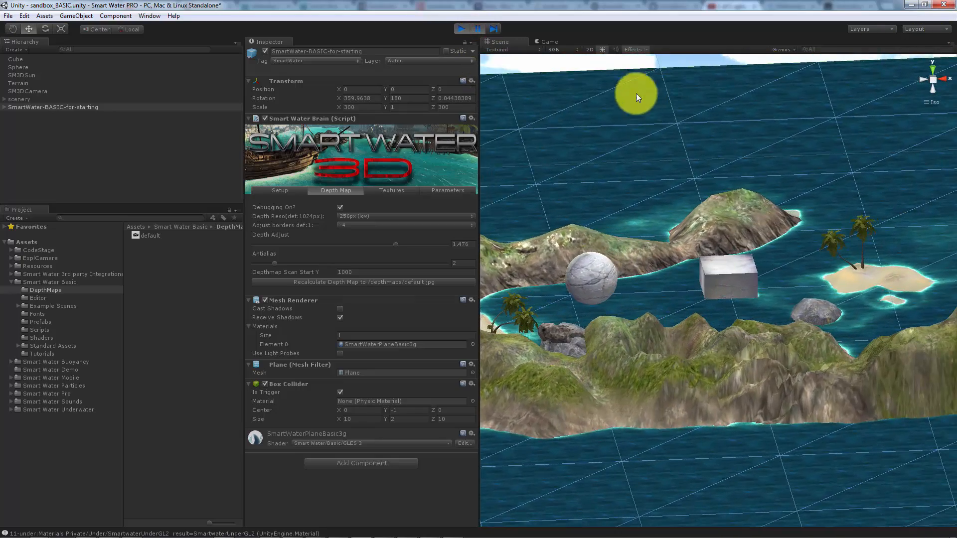
Step: Recalculate the depth map with debugging on during the run and view the debug rays from above
left_click(340, 208)
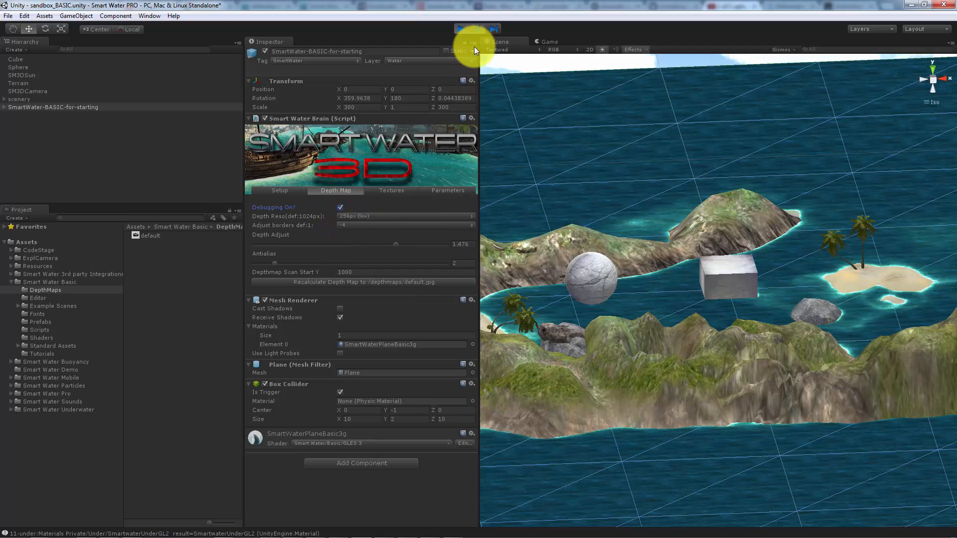
left_click(463, 29)
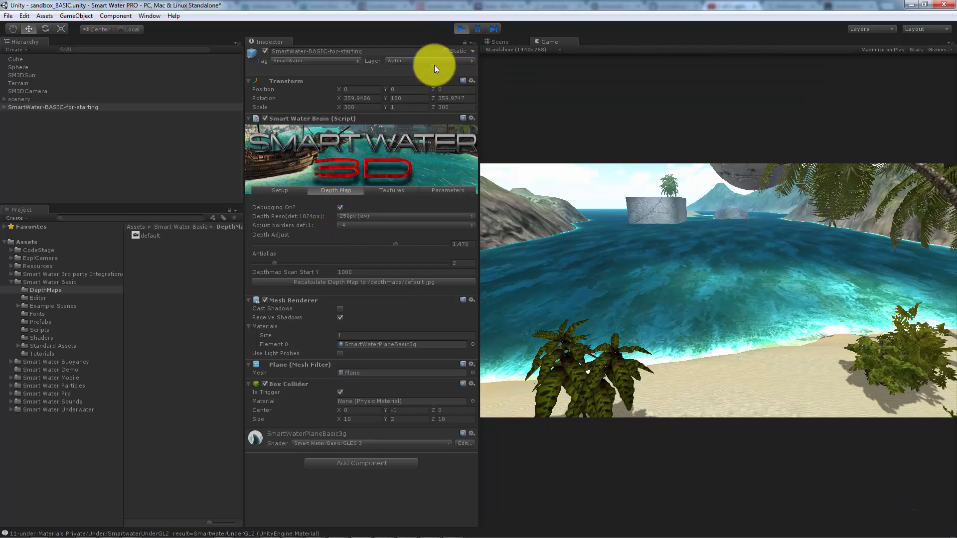
left_click(348, 283)
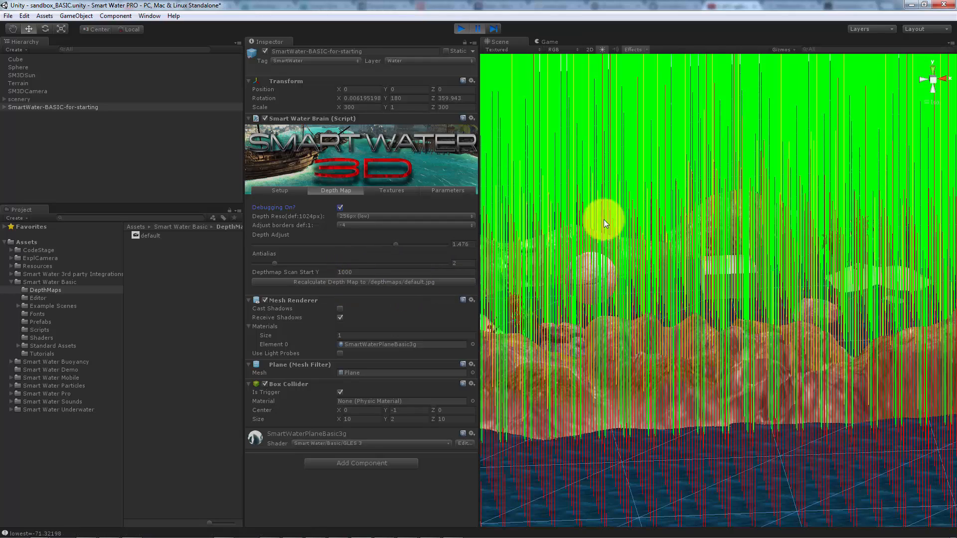
left_click_drag(644, 264, 508, 330, "alt")
Step: Set the depth map resolution to 128px (dirty) and recalculate the depth map
left_click(379, 217)
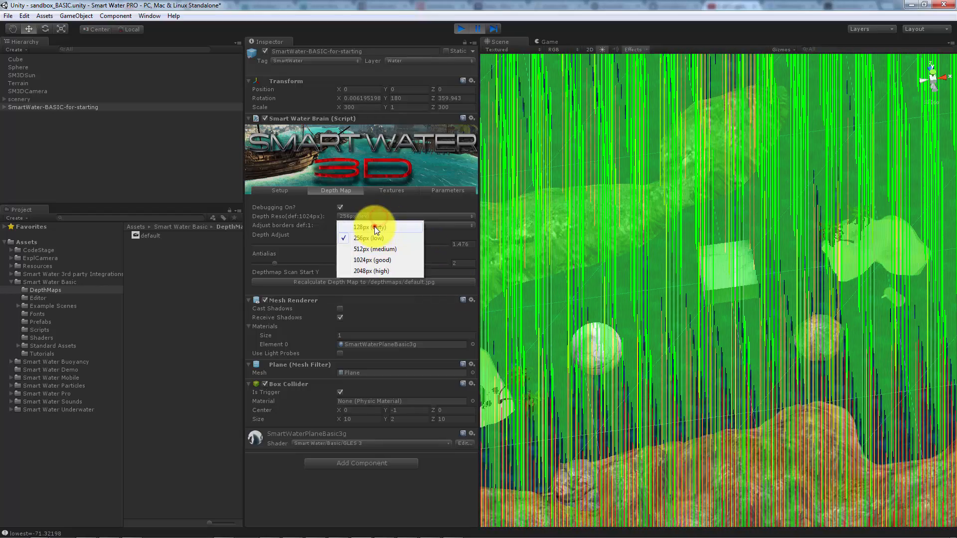
left_click(375, 226)
left_click(379, 283)
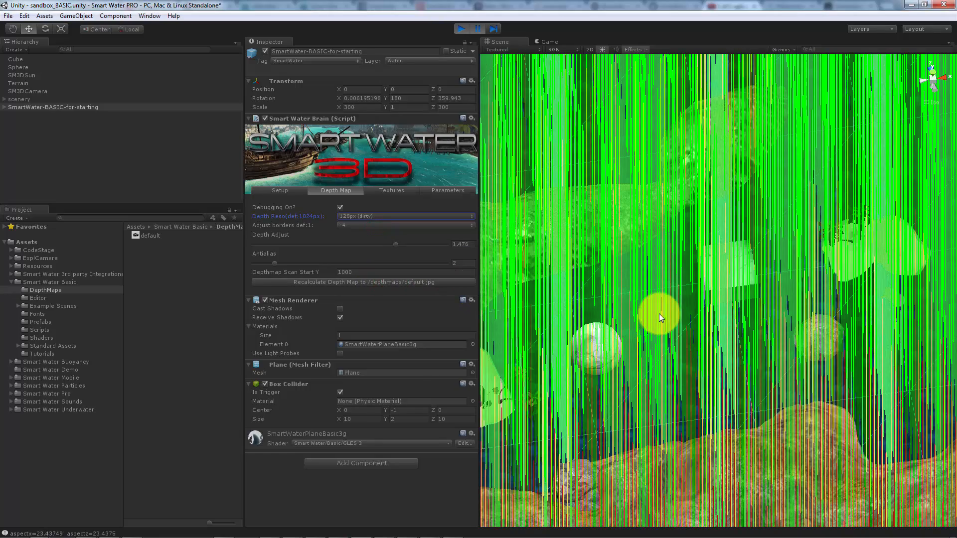
Step: Examine the debug rays around the cube, along the terrain's shoreline, and across the entire water plane
left_click_drag(620, 303, 793, 319, "alt")
scroll(776, 347, "up", 10)
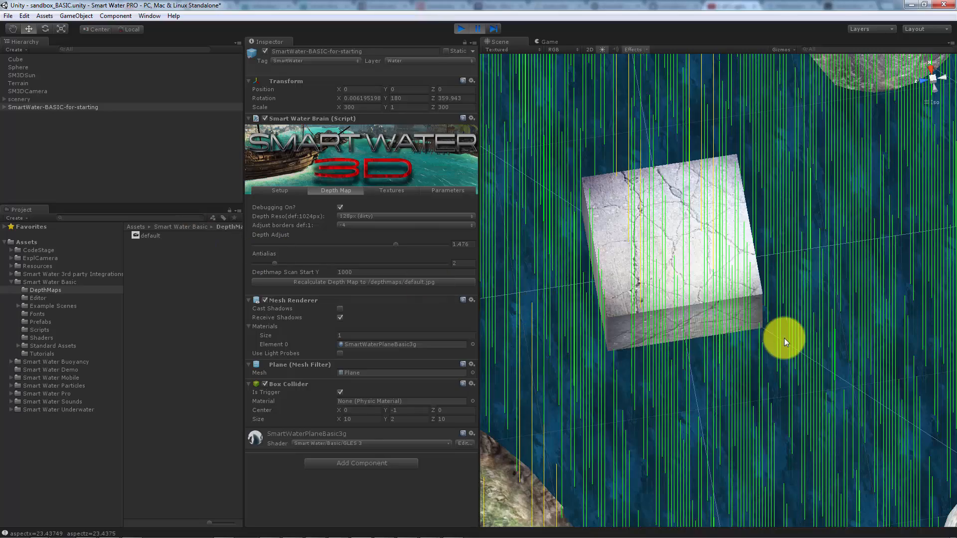
left_click_drag(785, 338, 723, 329, "alt")
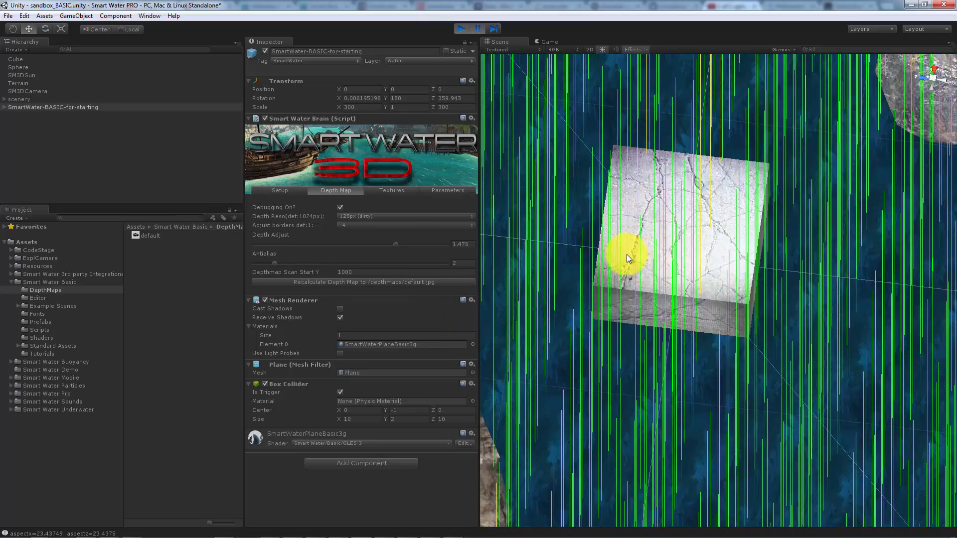
scroll(764, 360, "down", 5)
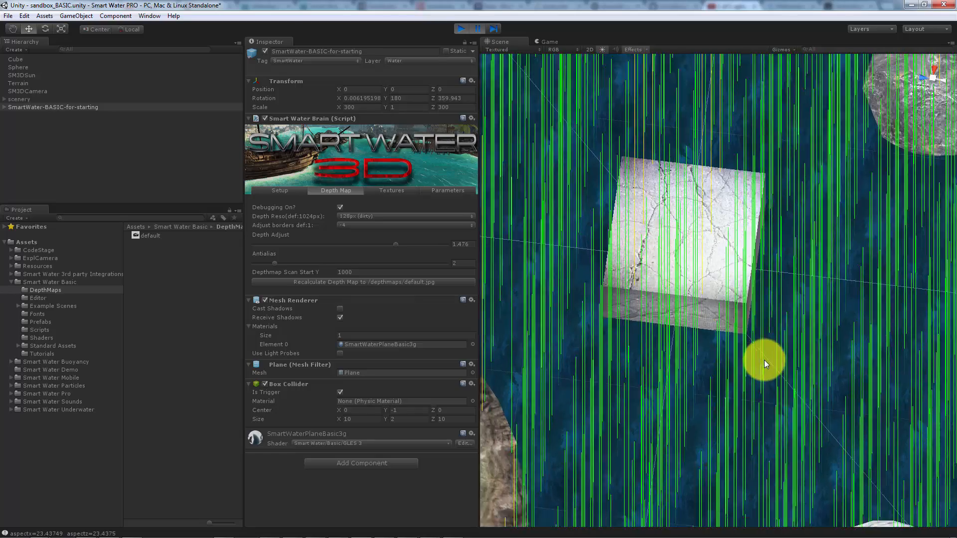
scroll(763, 360, "down", 3)
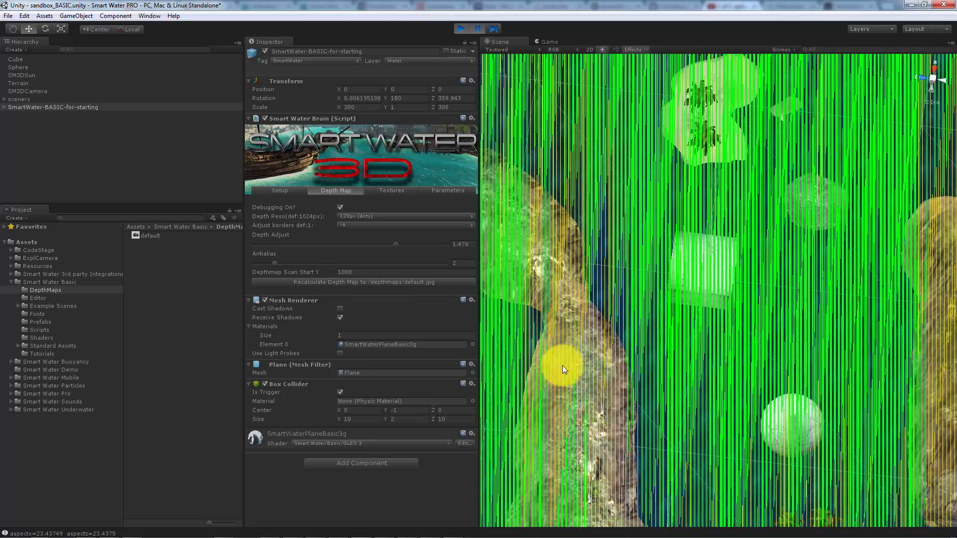
scroll(562, 368, "up", 4)
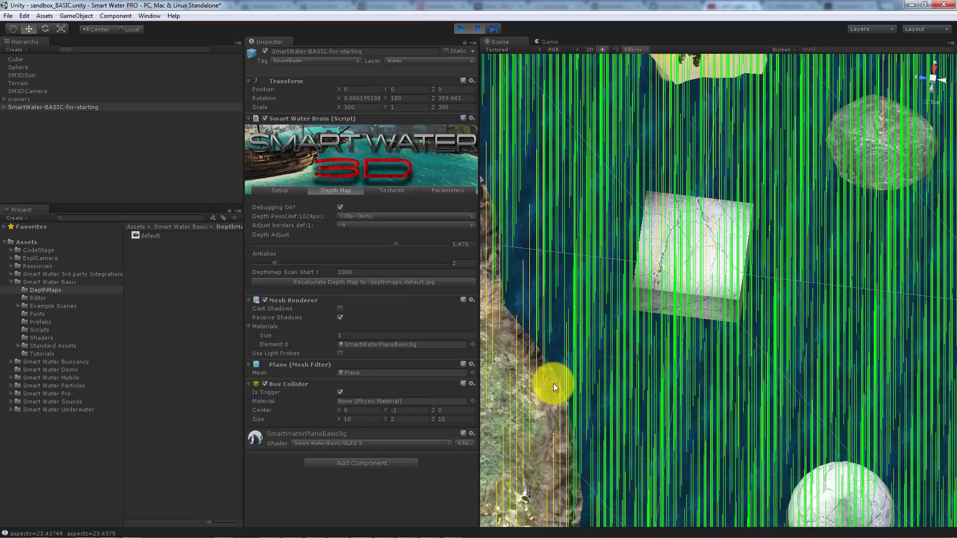
middle_click_drag(554, 384, 753, 386)
scroll(803, 391, "up", 6)
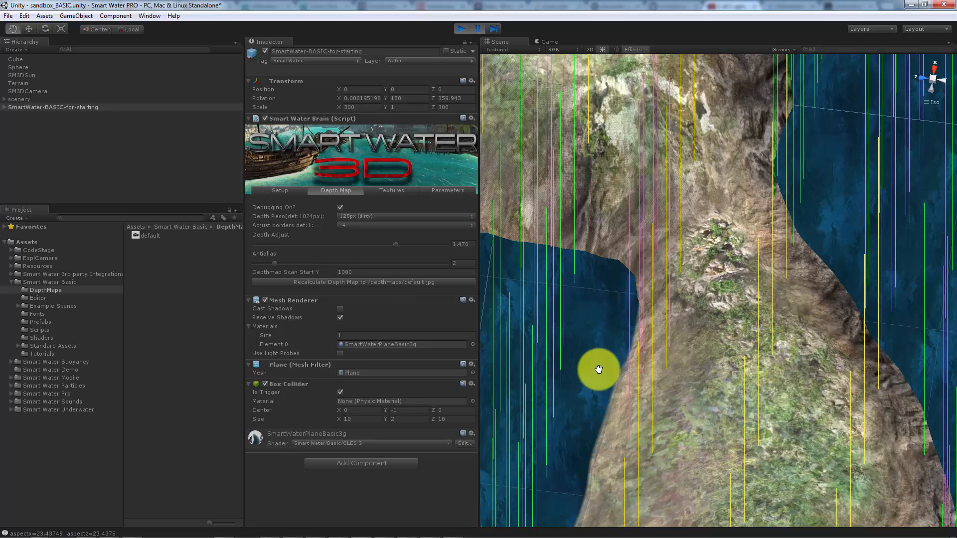
scroll(701, 367, "down", 5)
scroll(716, 355, "down", 6)
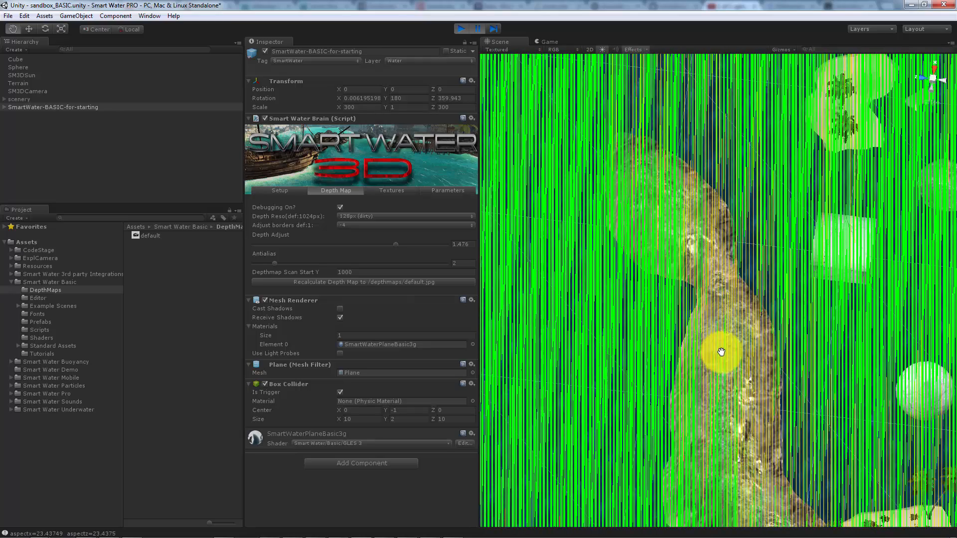
left_click_drag(836, 322, 715, 330)
scroll(752, 331, "down", 12)
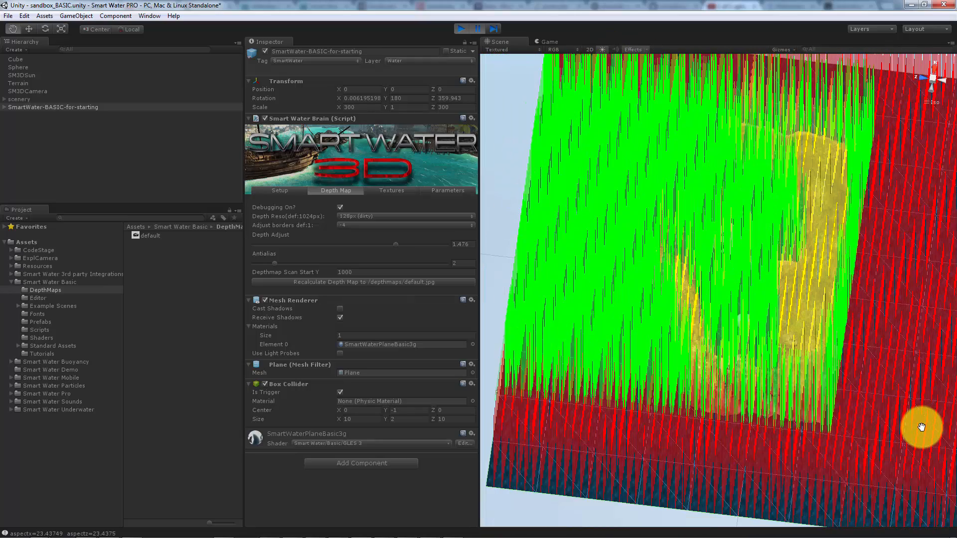
Step: Stop the run and turn off debugging in the water's depth map settings
left_click(457, 29)
left_click(335, 189)
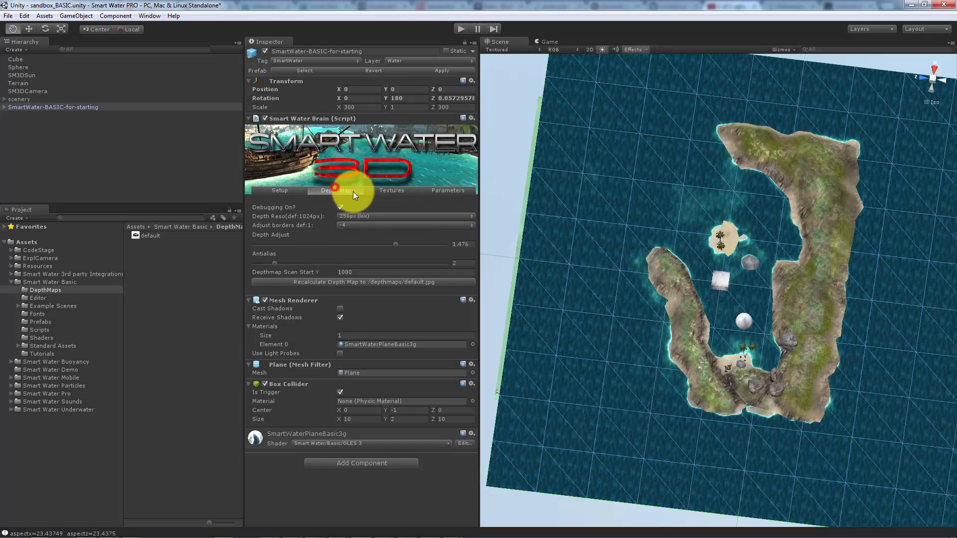
left_click(340, 208)
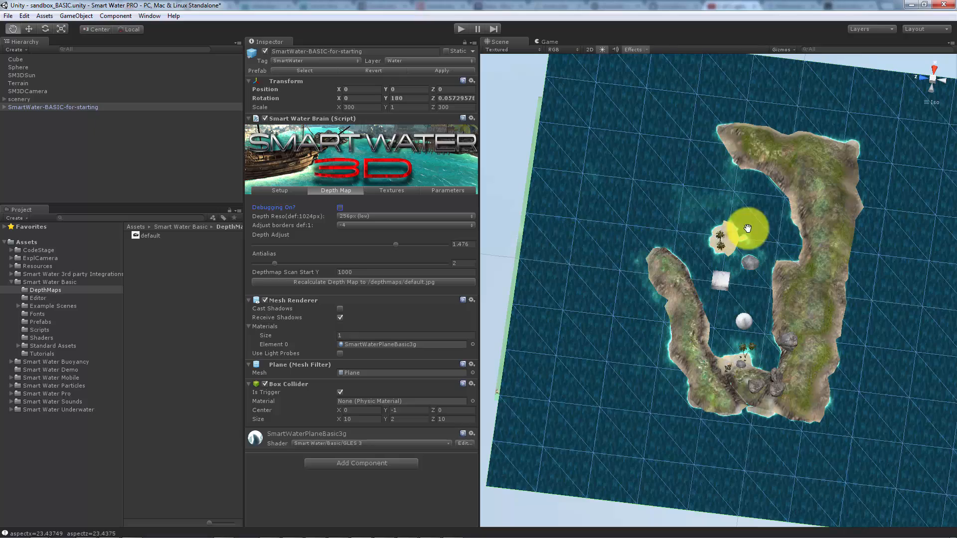
Step: Examine the water's shoreline foam from above and the values available for the Adjust borders setting
left_click_drag(641, 252, 667, 319, "alt")
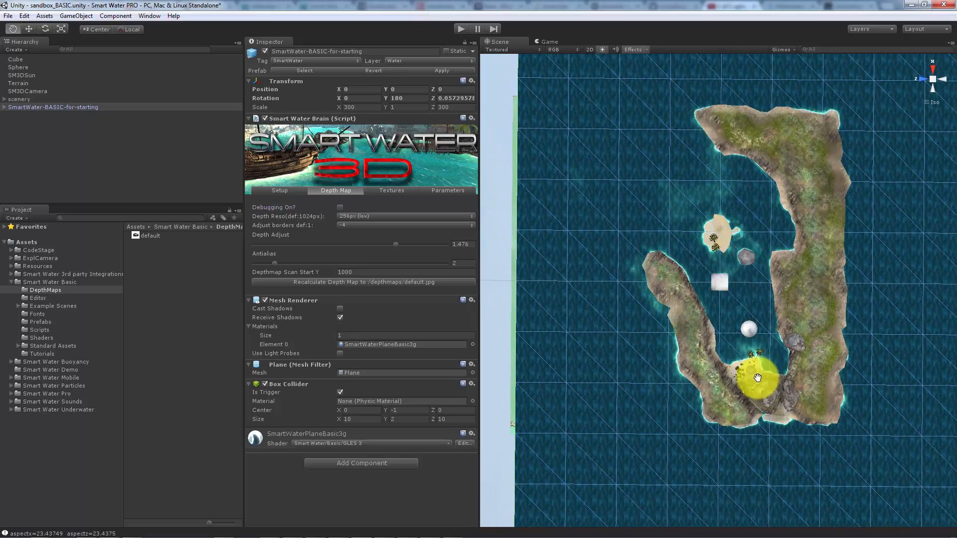
left_click_drag(690, 376, 500, 406, "alt")
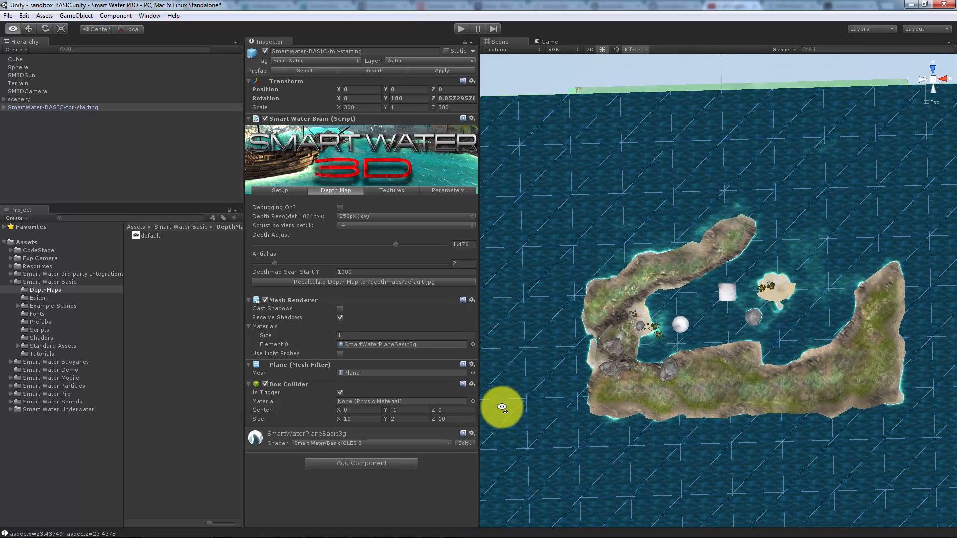
scroll(660, 355, "up", 2)
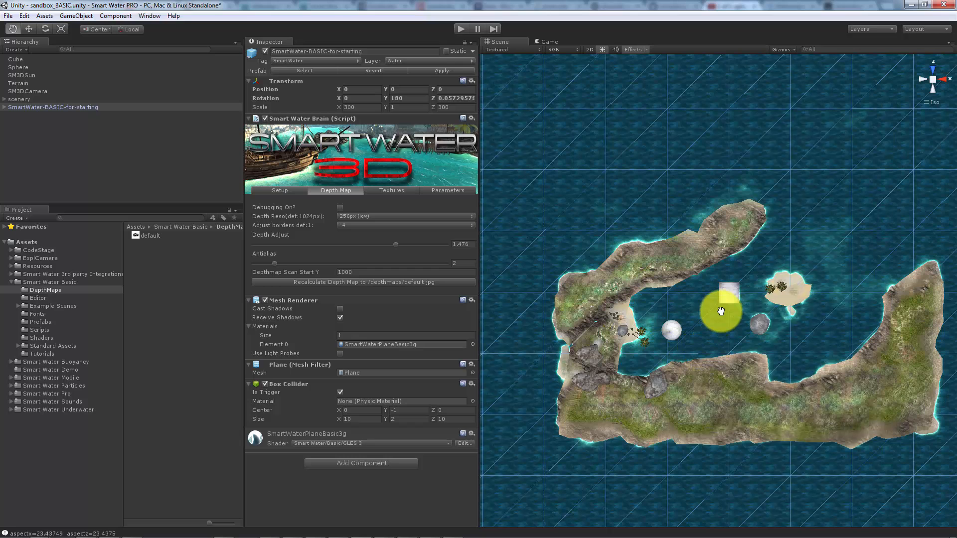
left_click_drag(718, 320, 719, 297)
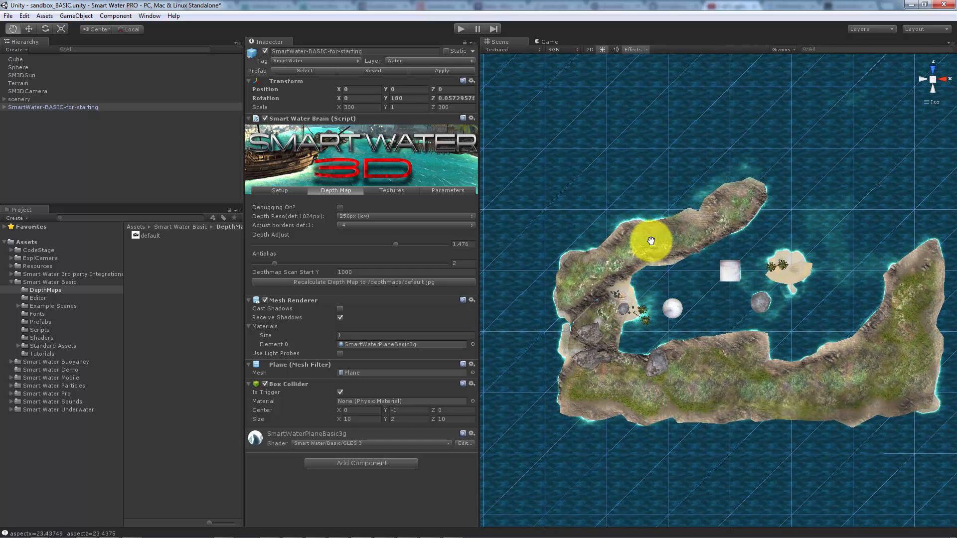
scroll(729, 274, "up", 5)
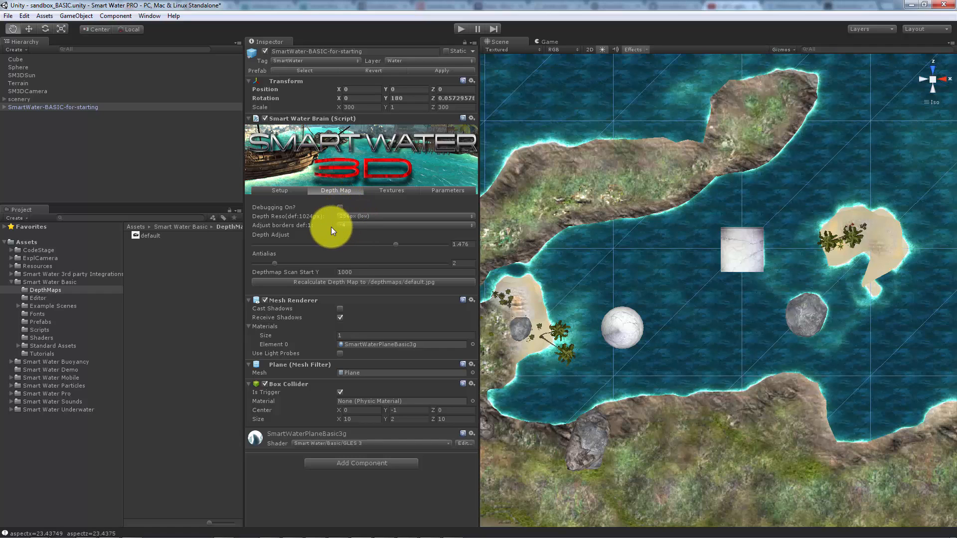
left_click(369, 226)
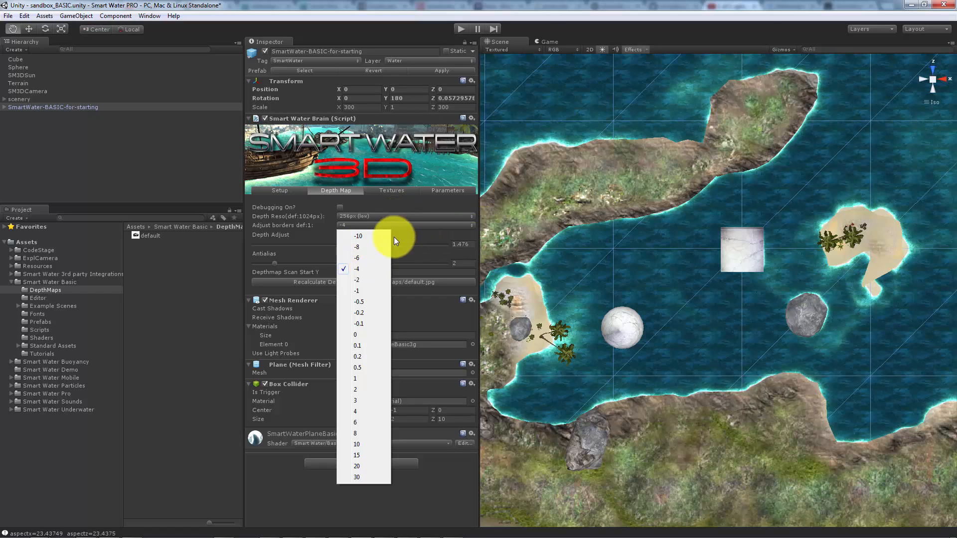
left_click(608, 247)
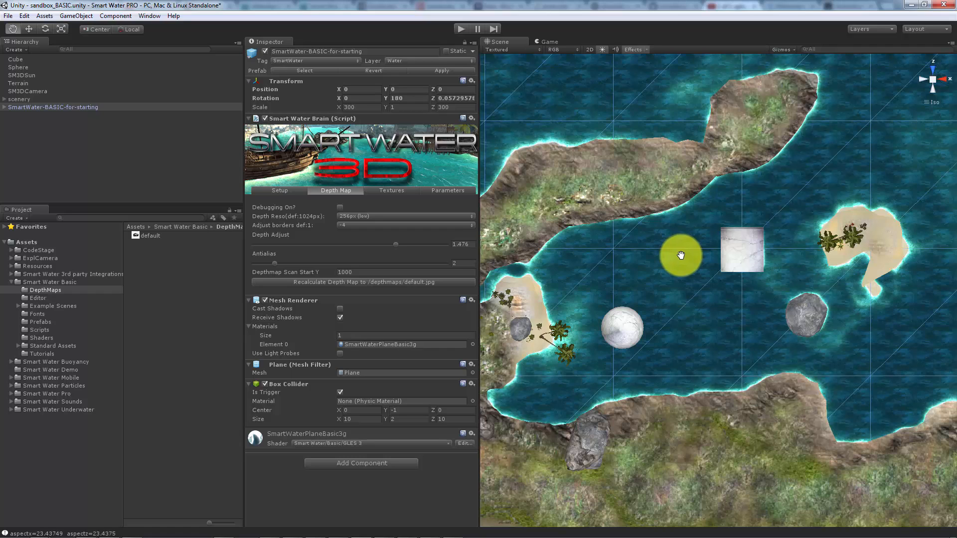
left_click(470, 226)
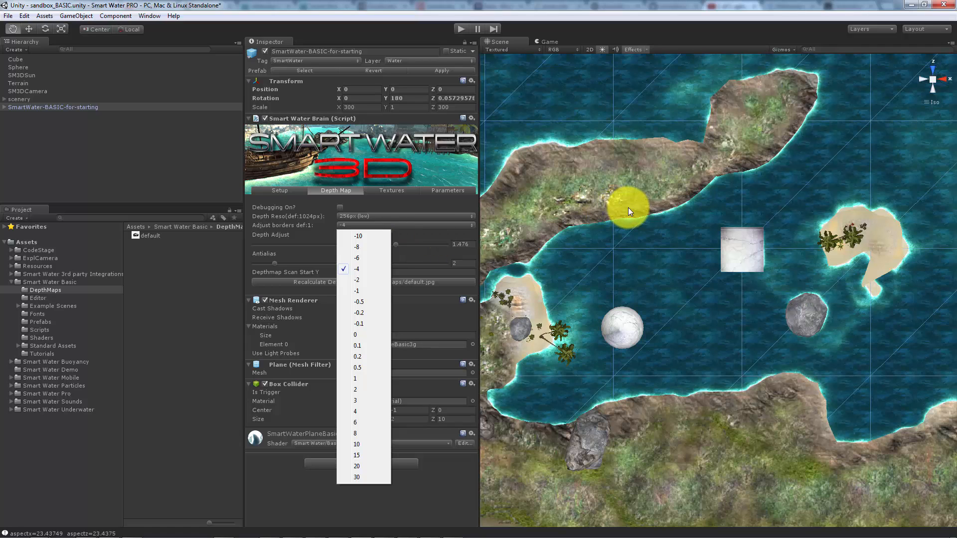
left_click_drag(671, 237, 669, 207)
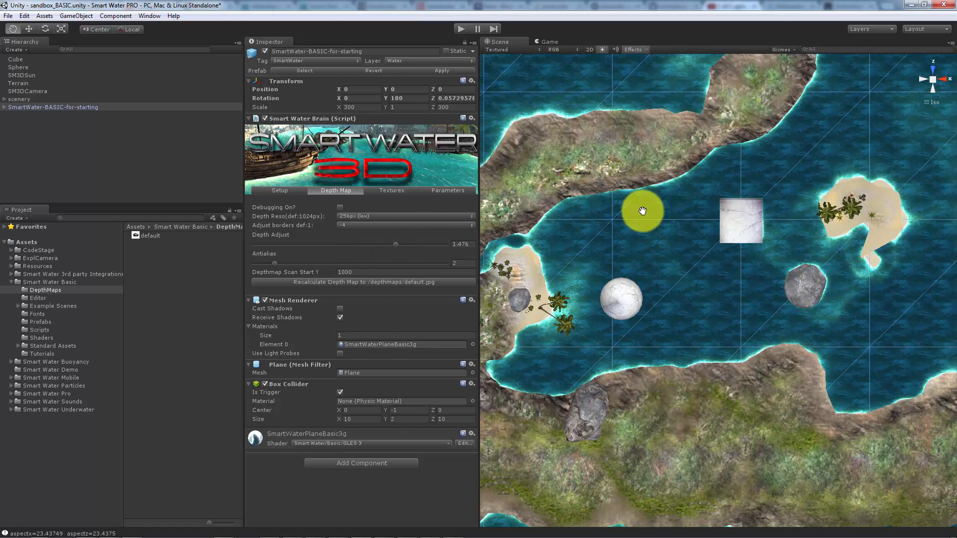
left_click(368, 225)
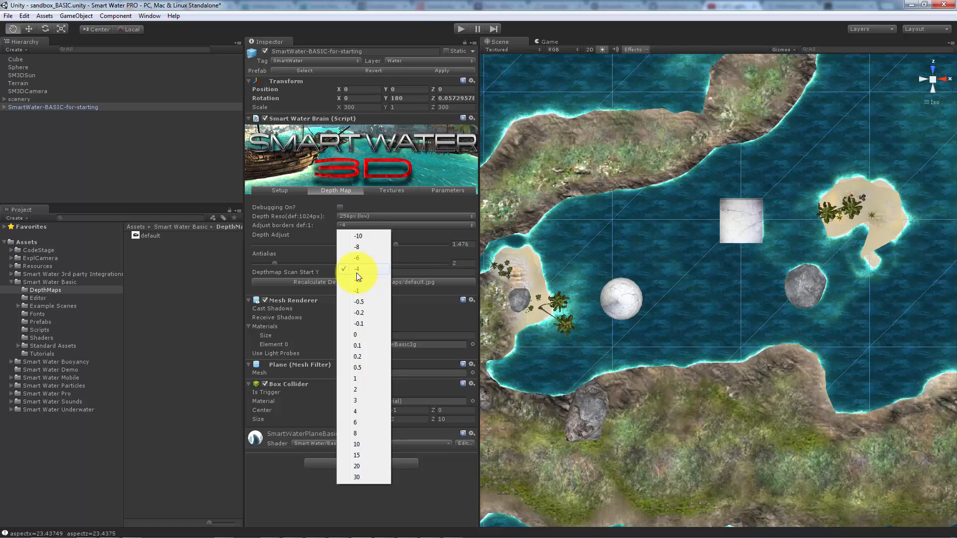
left_click(629, 232)
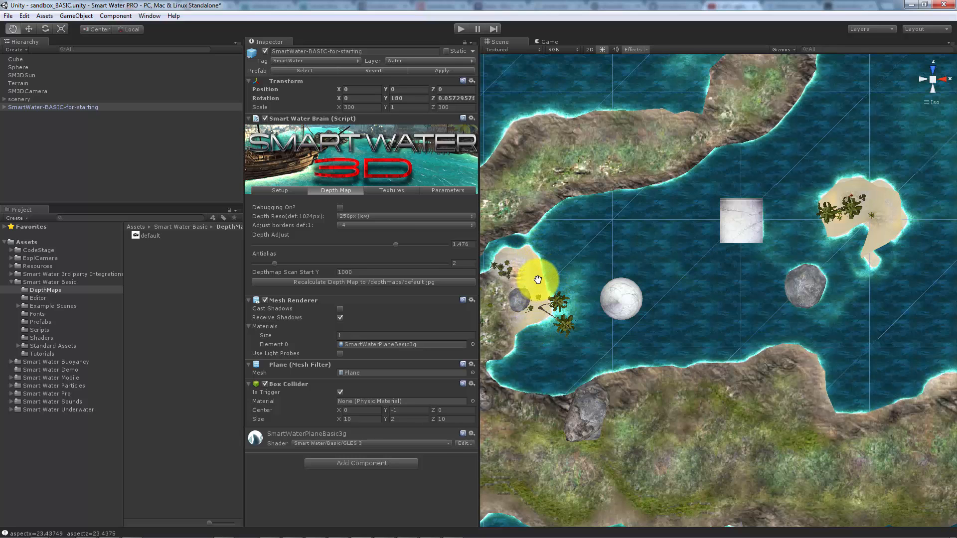
Step: Try the water's Depth Adjust by the small beach, lowering it to 0.371 and raising it to the maximum
left_click_drag(536, 268, 638, 252)
scroll(638, 252, "up", 8)
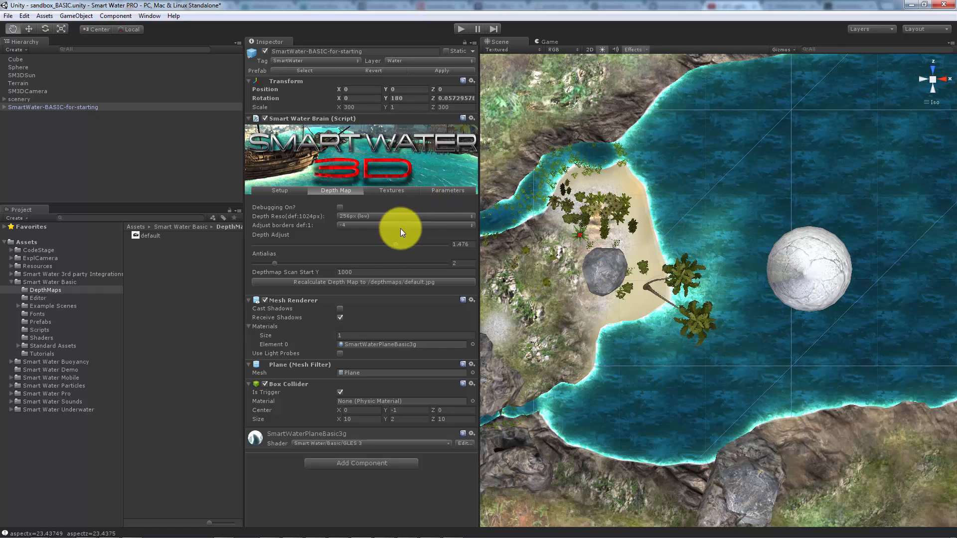
left_click(393, 243)
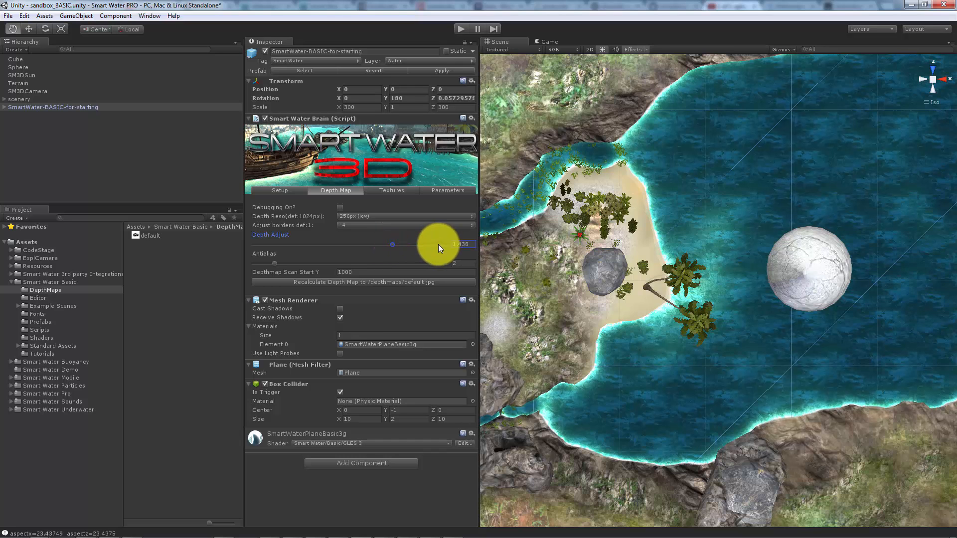
mouse_move(393, 244)
left_mouse_down()
mouse_move(271, 240)
mouse_move(447, 238)
mouse_move(379, 243)
left_mouse_up()
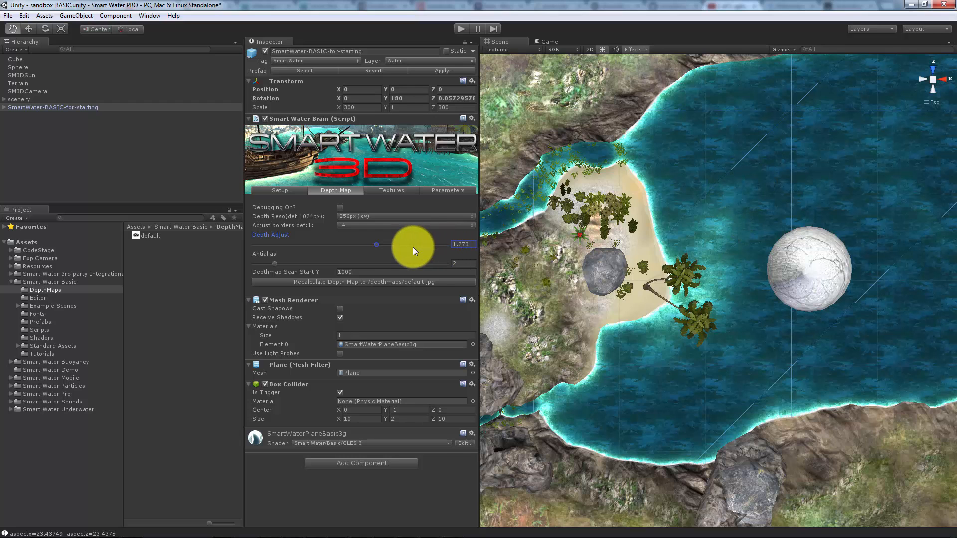
left_click_drag(369, 243, 289, 244)
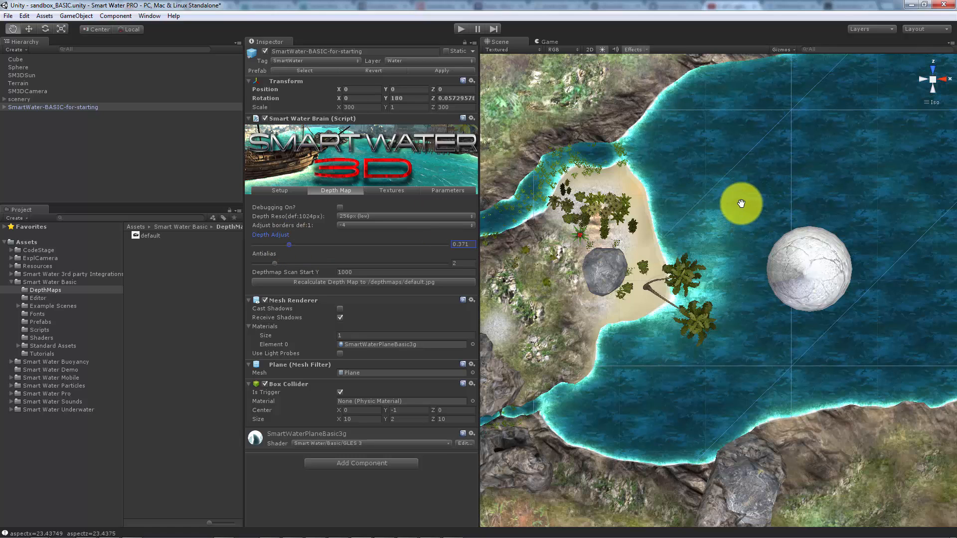
left_click_drag(289, 244, 462, 244)
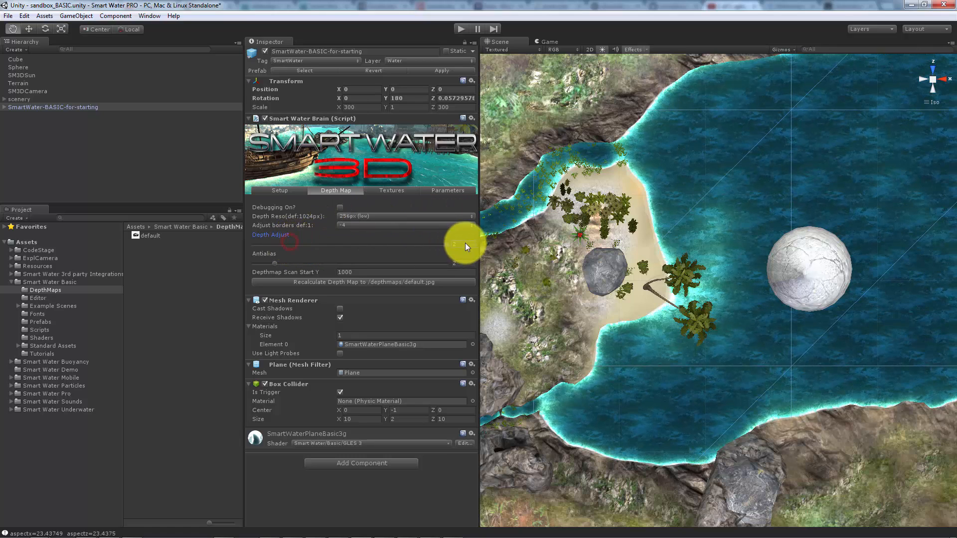
Step: Recalculate the depth map at the maximum Depth Adjust, and recalculate it again with Depth Adjust lowered to 0.469
left_click(403, 279)
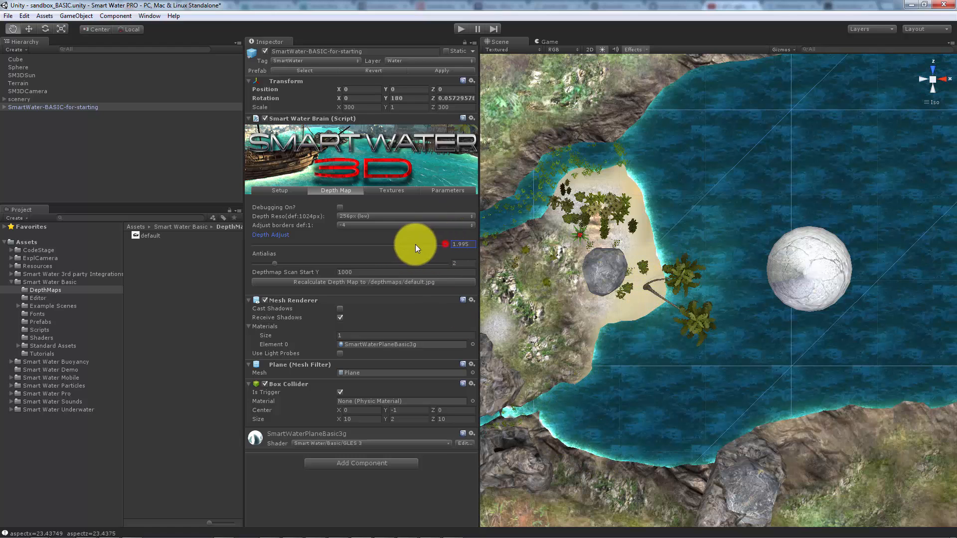
left_click_drag(417, 248, 298, 250)
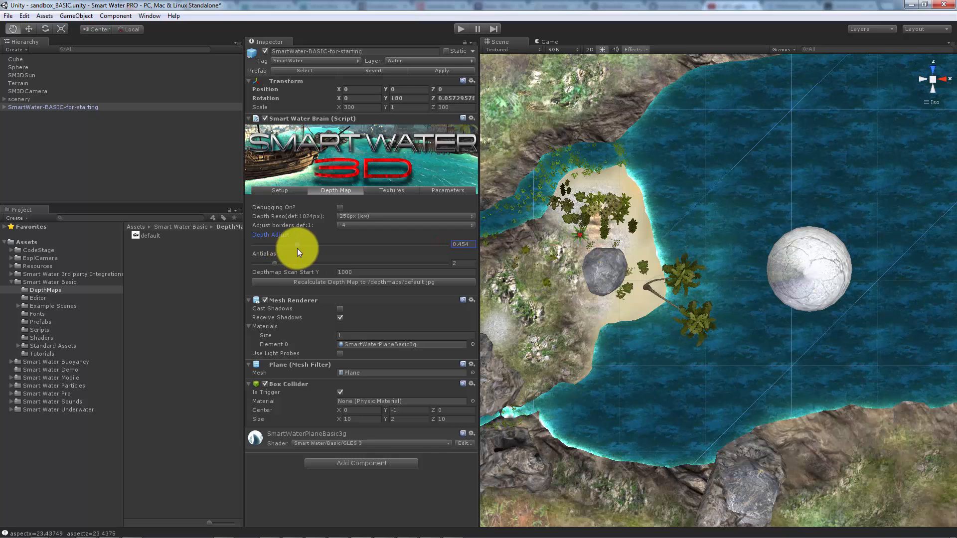
left_click(334, 284)
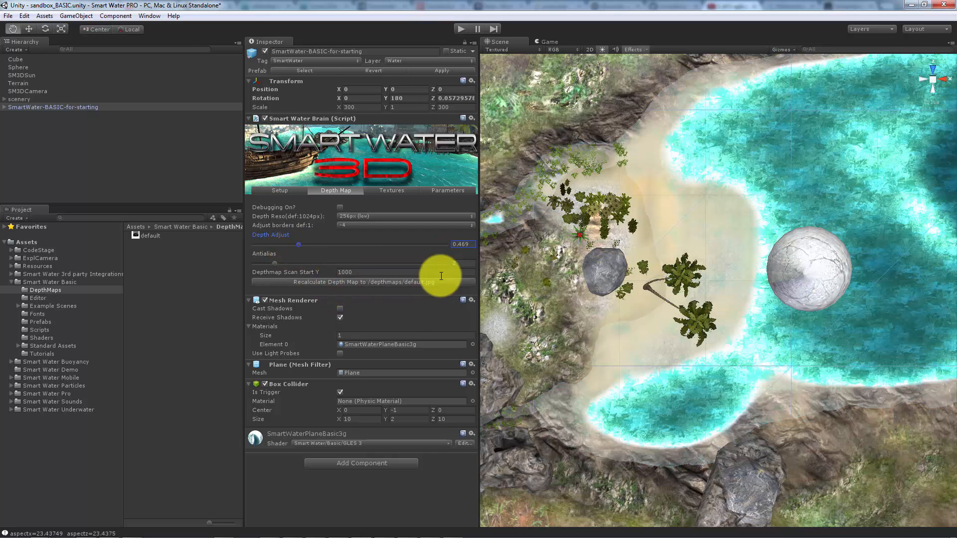
Step: Set the depth map's Antialias to 1 and recalculate it with Depth Adjust at 0.984 and at 1.288
left_click(277, 264)
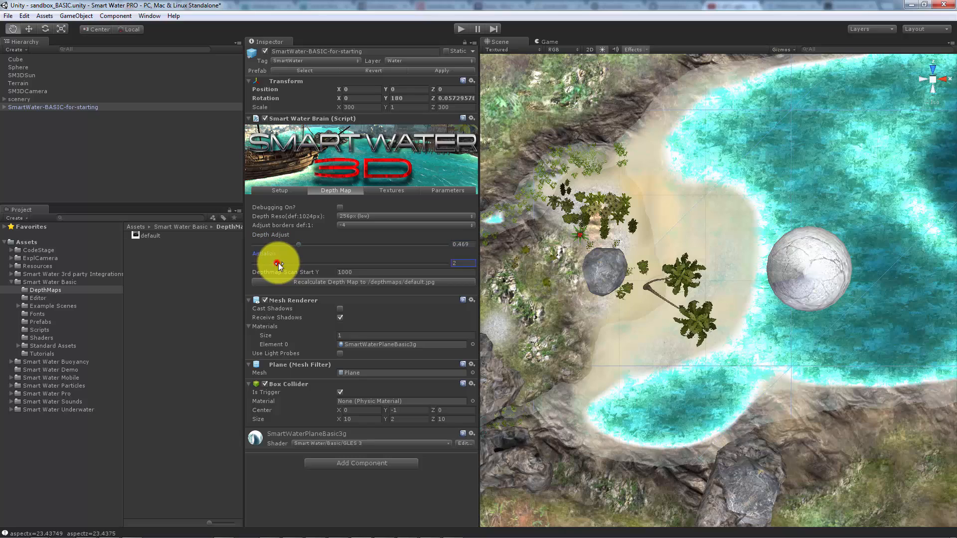
mouse_move(279, 266)
left_mouse_down()
mouse_move(327, 241)
mouse_move(349, 245)
left_mouse_up()
left_click(377, 282)
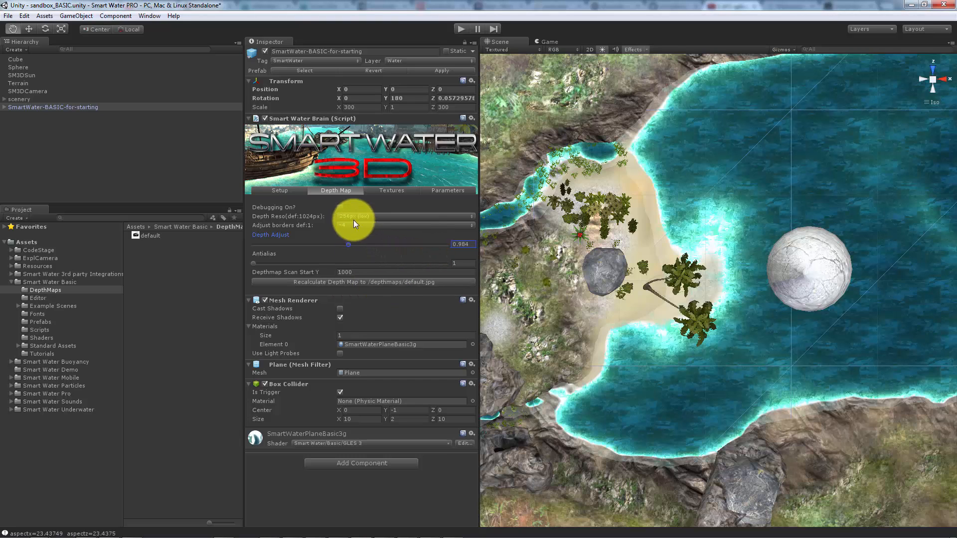
left_click_drag(350, 244, 379, 242)
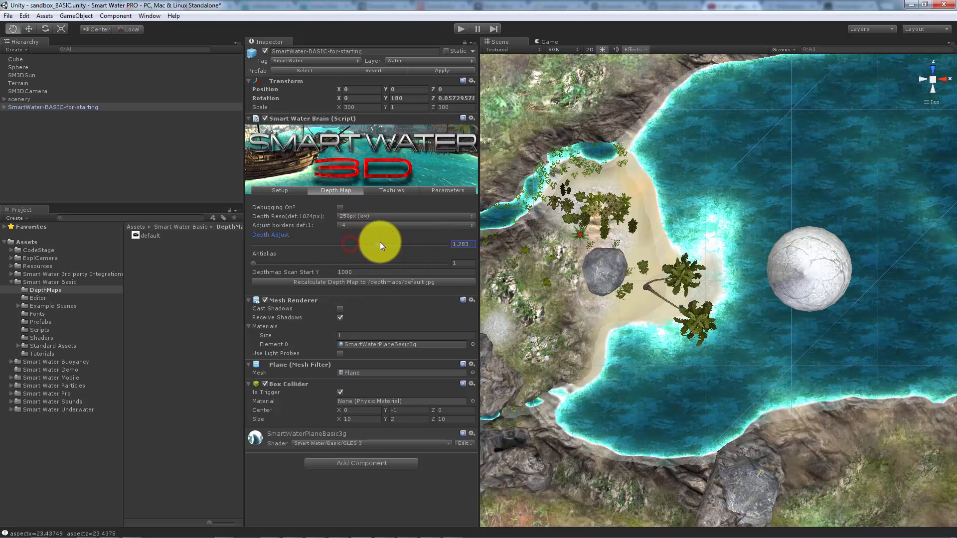
left_click(384, 280)
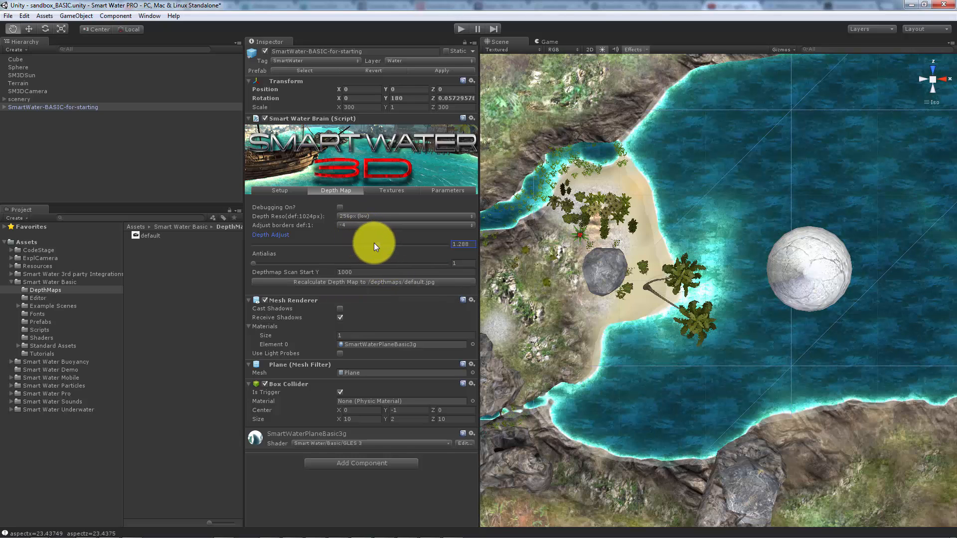
Step: Try Antialias values of 2 and 7 for the water, recalculating the depth map for each
left_click_drag(255, 263, 279, 264)
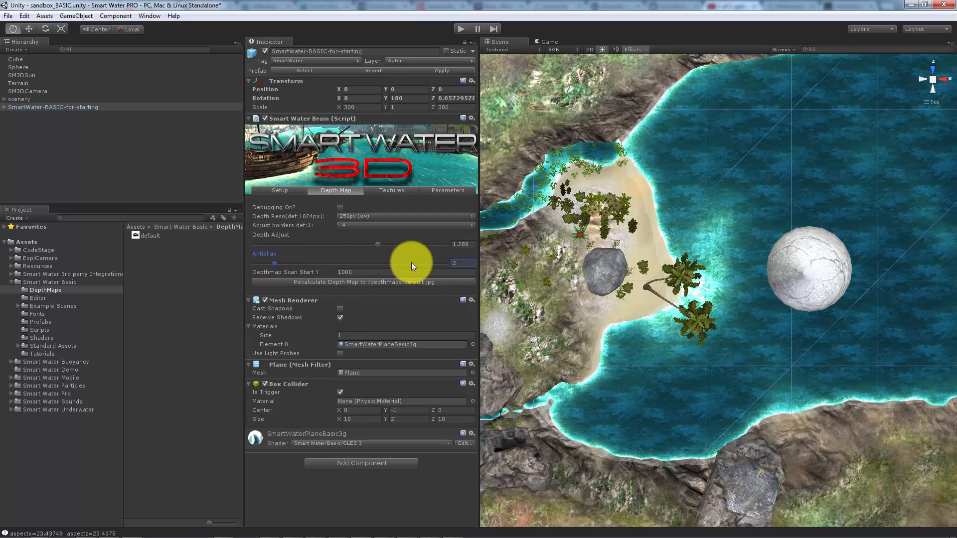
mouse_move(280, 262)
left_mouse_down()
mouse_move(443, 261)
mouse_move(280, 271)
left_mouse_up()
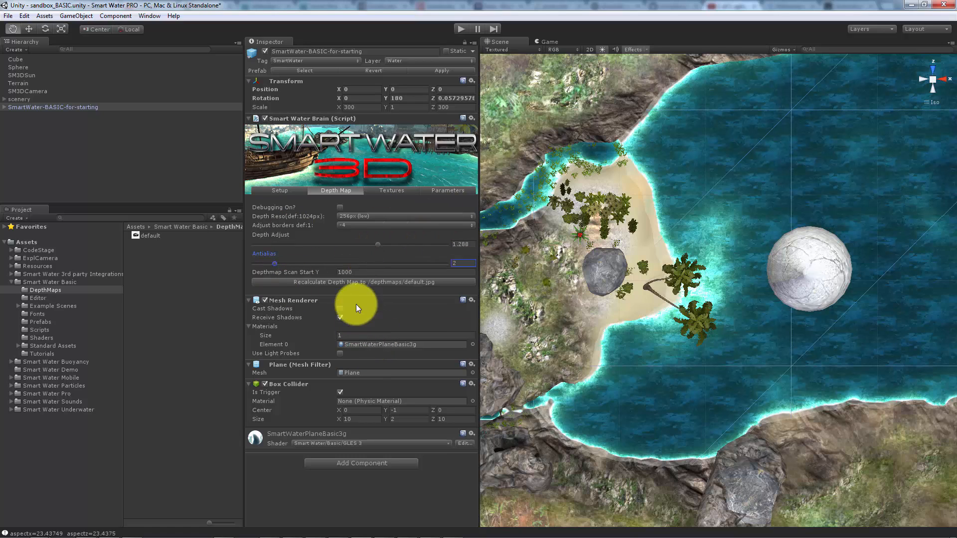
left_click(348, 282)
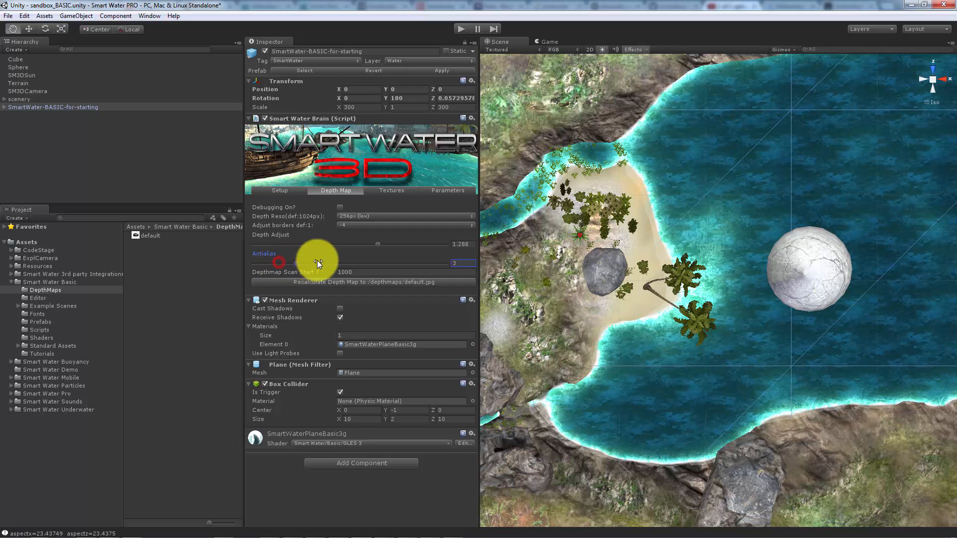
left_click(385, 282)
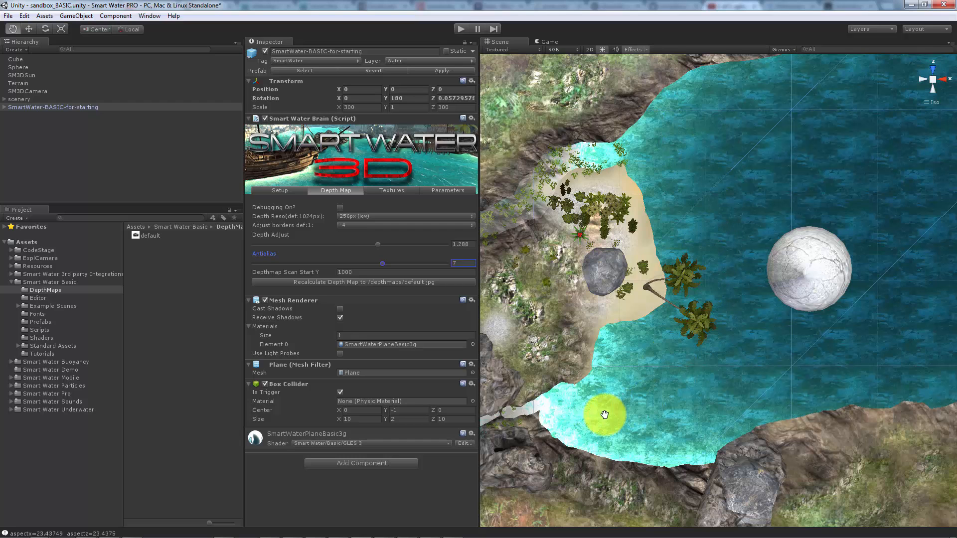
Step: Recalculate the depth map with Antialias at 1, and raise the Antialias setting to 4
left_click_drag(385, 263, 254, 263)
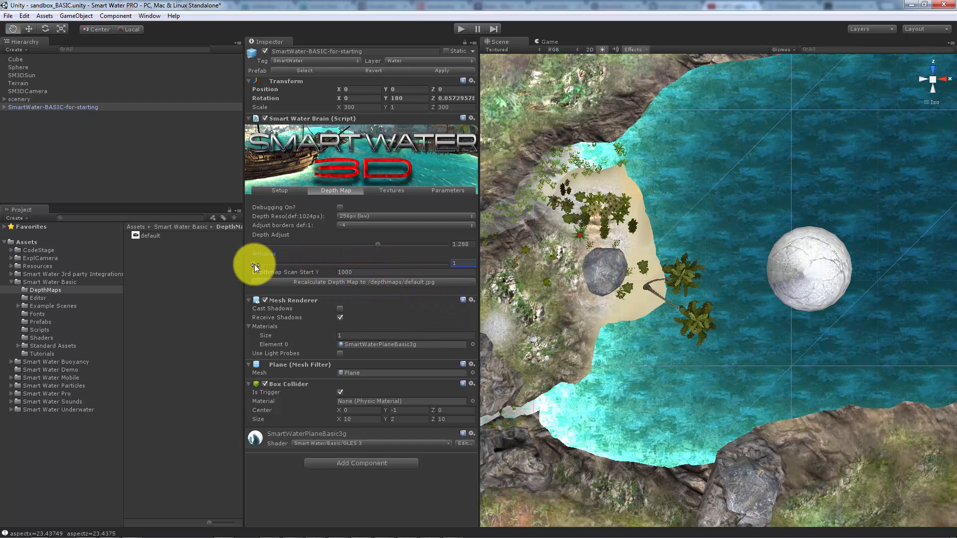
left_click(370, 286)
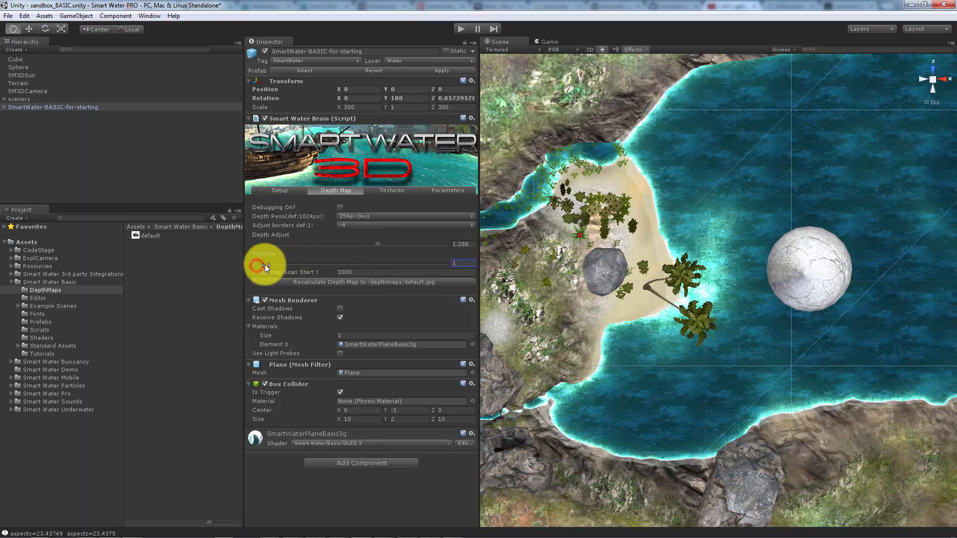
left_click_drag(265, 265, 333, 261)
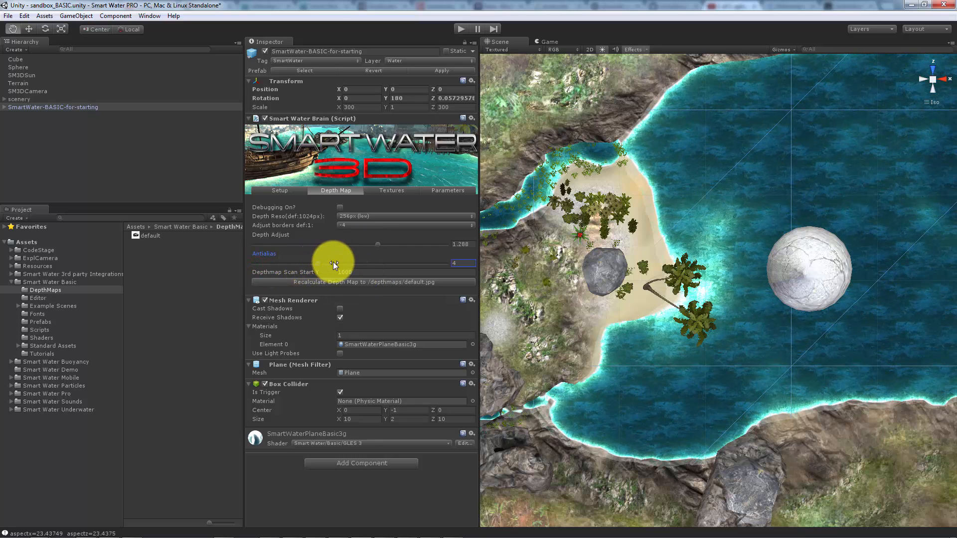
Step: Rename the default texture in the DepthMaps folder as Test
left_click(139, 235)
left_click(154, 235)
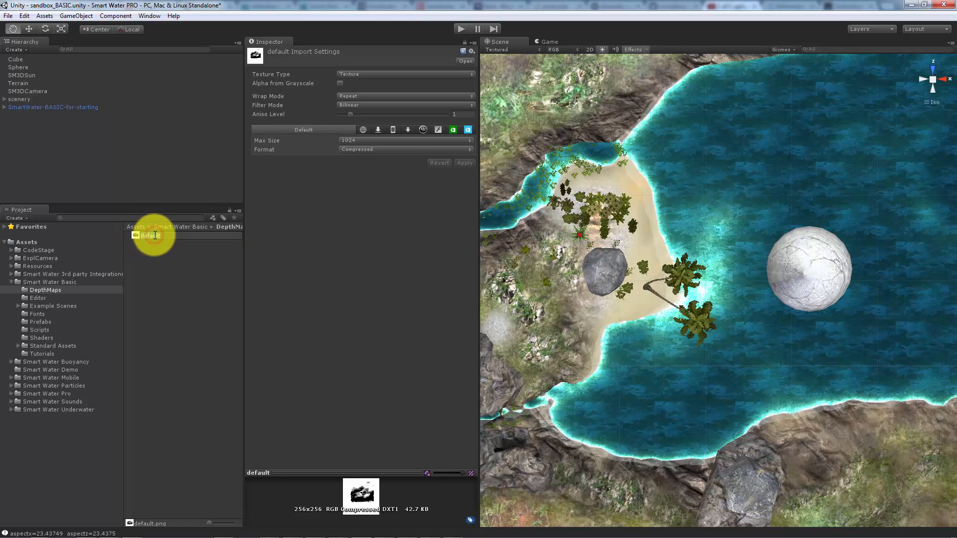
key("BackSpace")
key("BackSpace")
key("BackSpace")
key("BackSpace")
key("BackSpace")
key("BackSpace")
key("BackSpace")
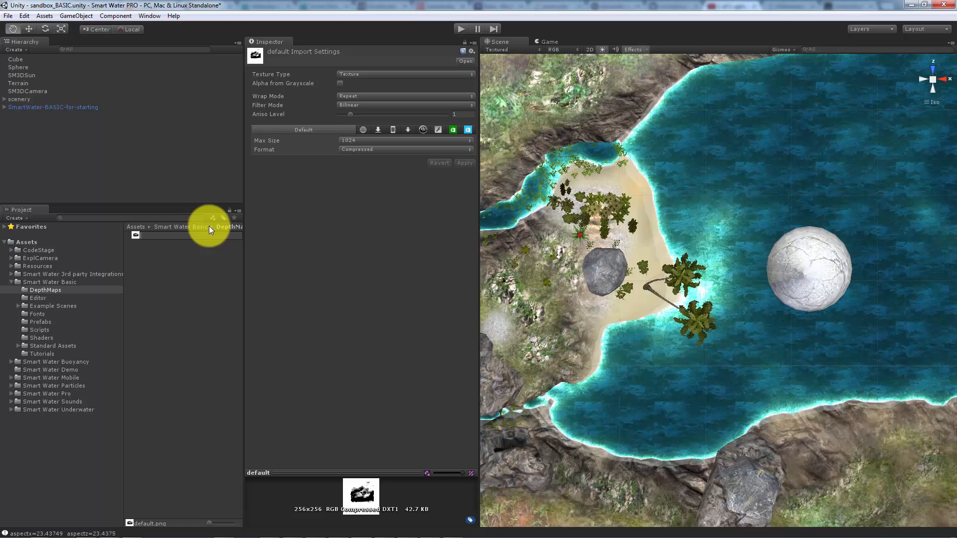
type("Test")
key("Return")
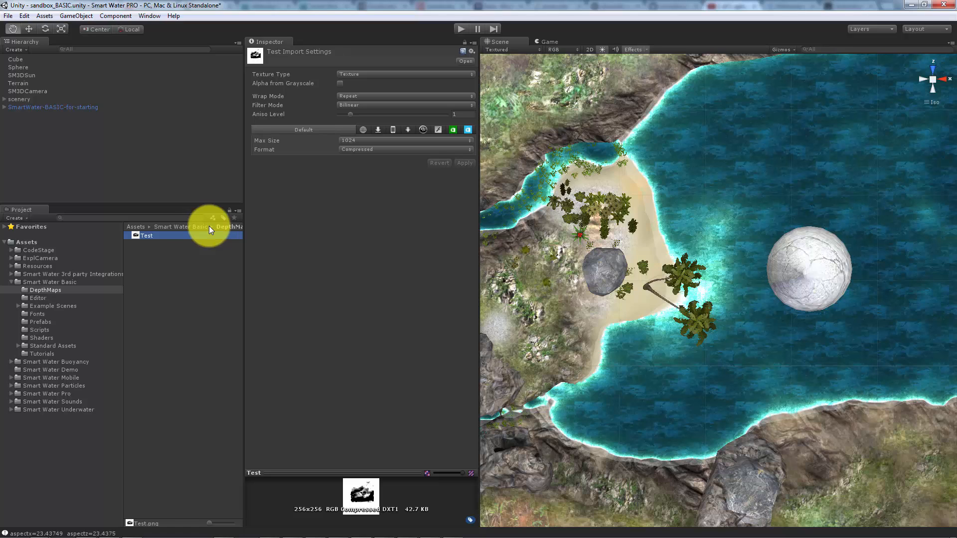
Step: Lower Depth Adjust to 0.448 on SmartWater-BASIC-for-starting and recalculate its depth map
left_click(30, 106)
left_click(345, 190)
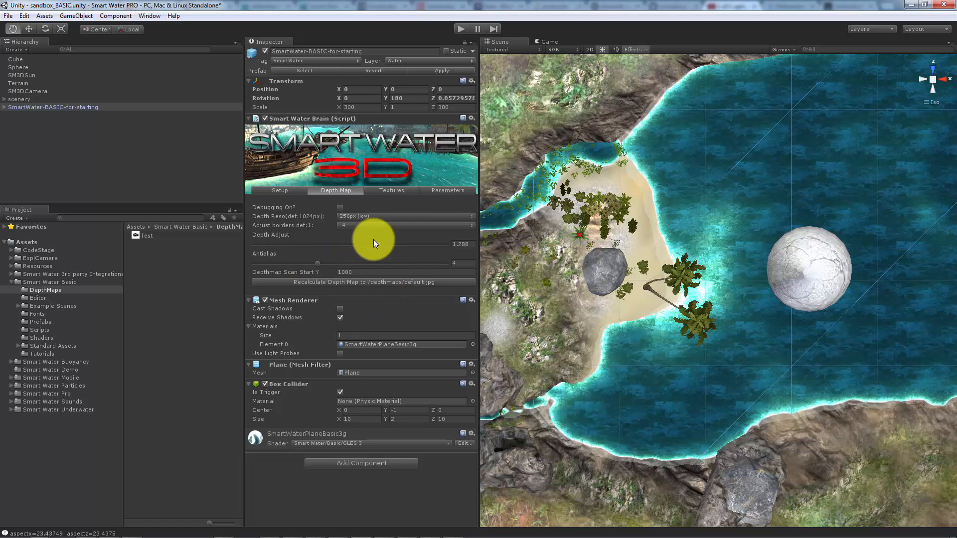
left_click(382, 282)
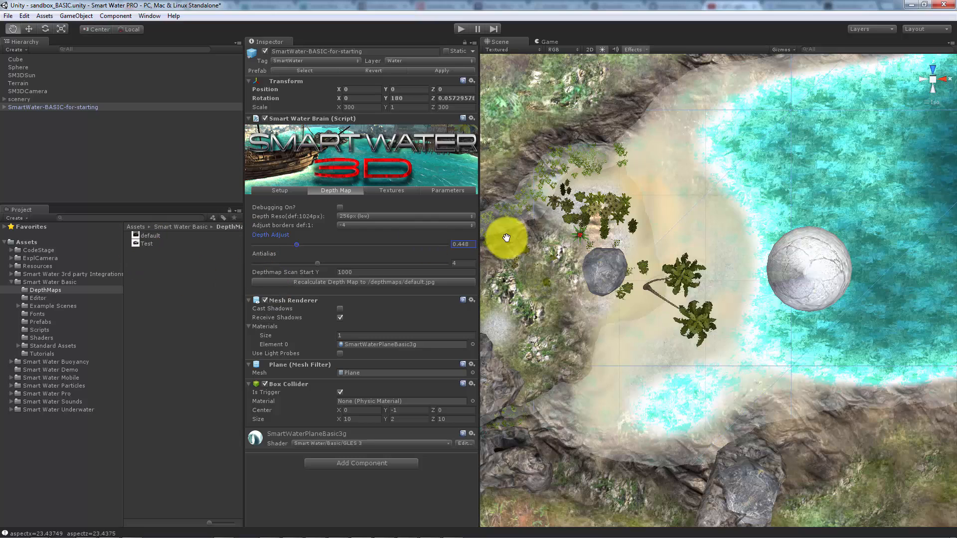
Step: Open the newly generated default depth map image and compare it with the Test depth map
left_click(150, 236)
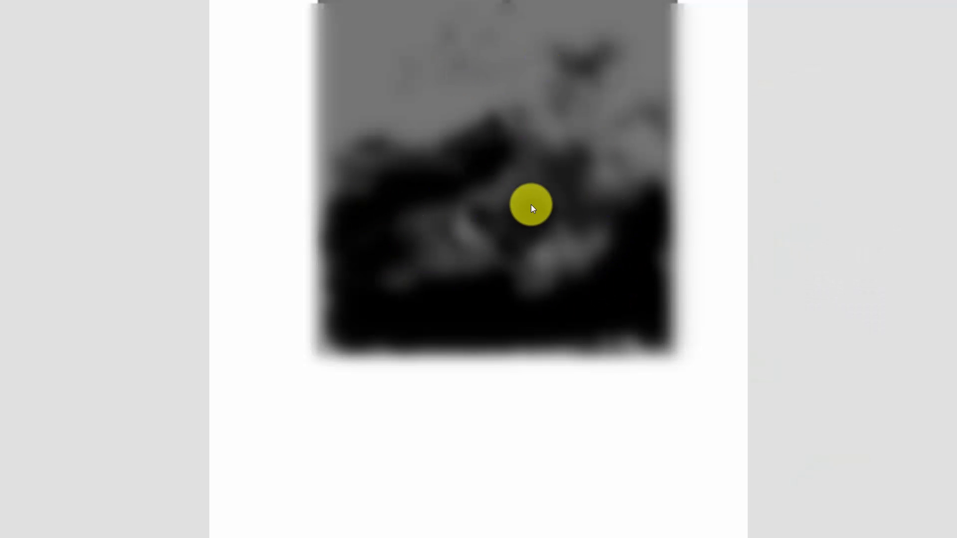
left_click(555, 131)
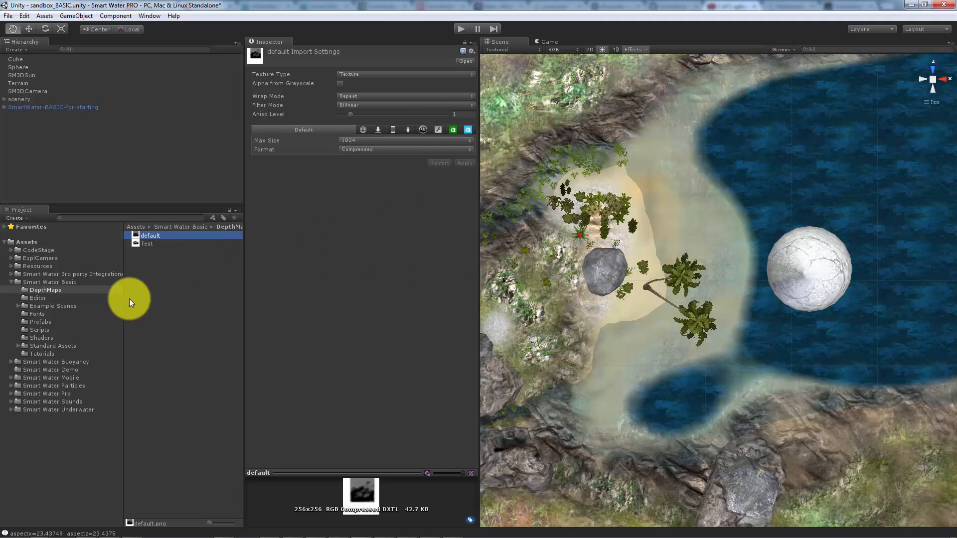
left_click(151, 245)
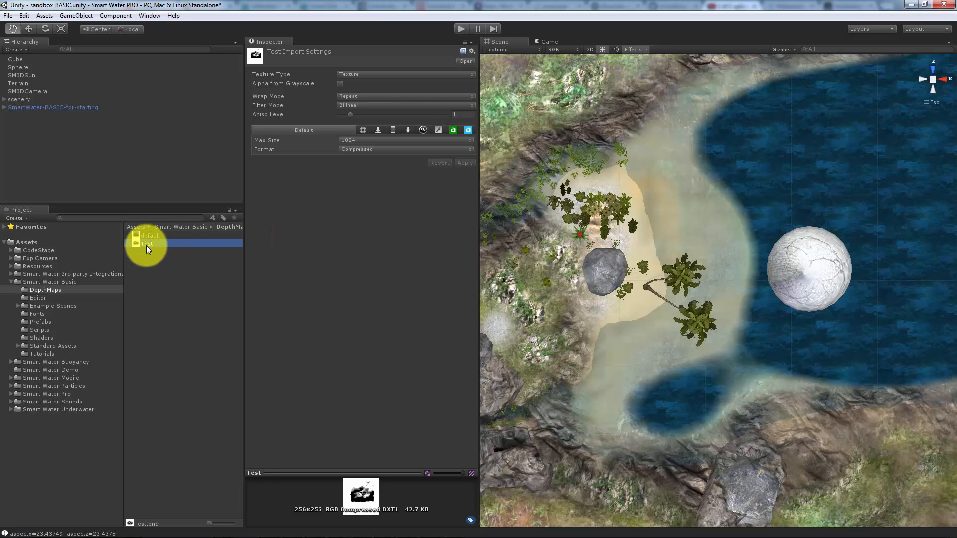
Step: Delete the default depth map from the DepthMaps folder, keeping Test
left_click(150, 236)
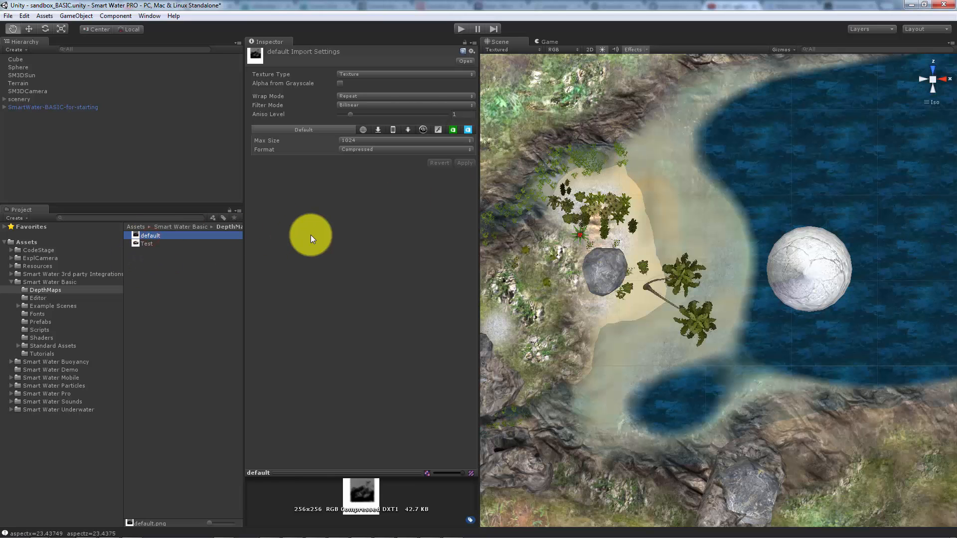
key("Delete")
key("Return")
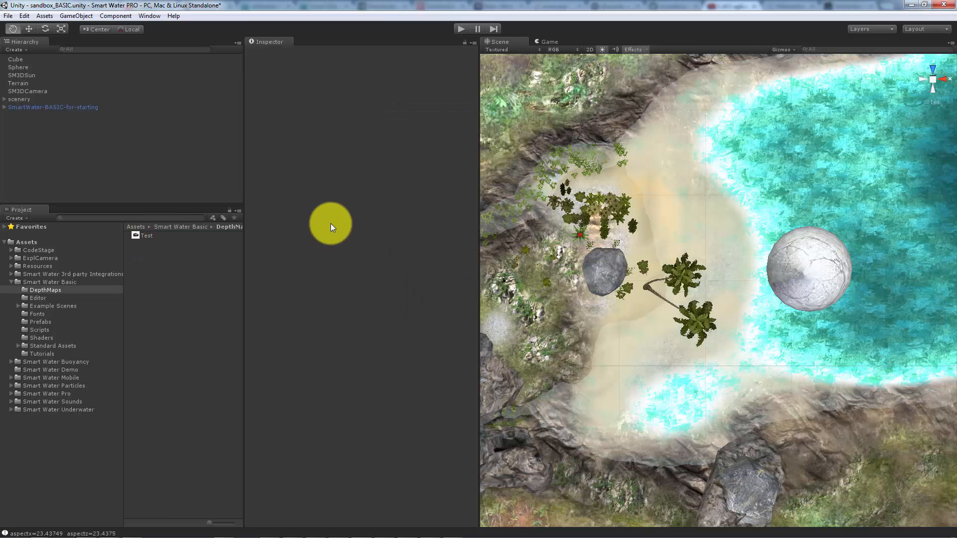